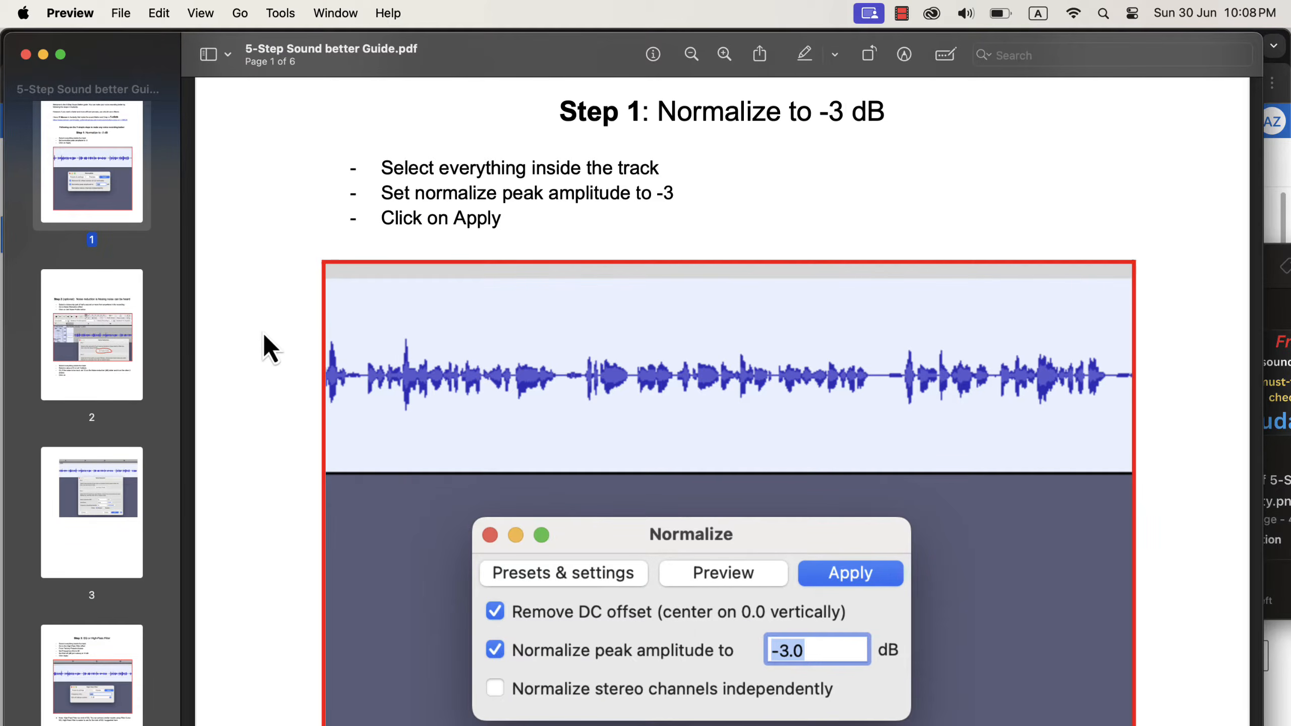
Read through the Noise Reduction instructions and example settings on pages 2 and 3 of the PDF guide
left_click(66, 356)
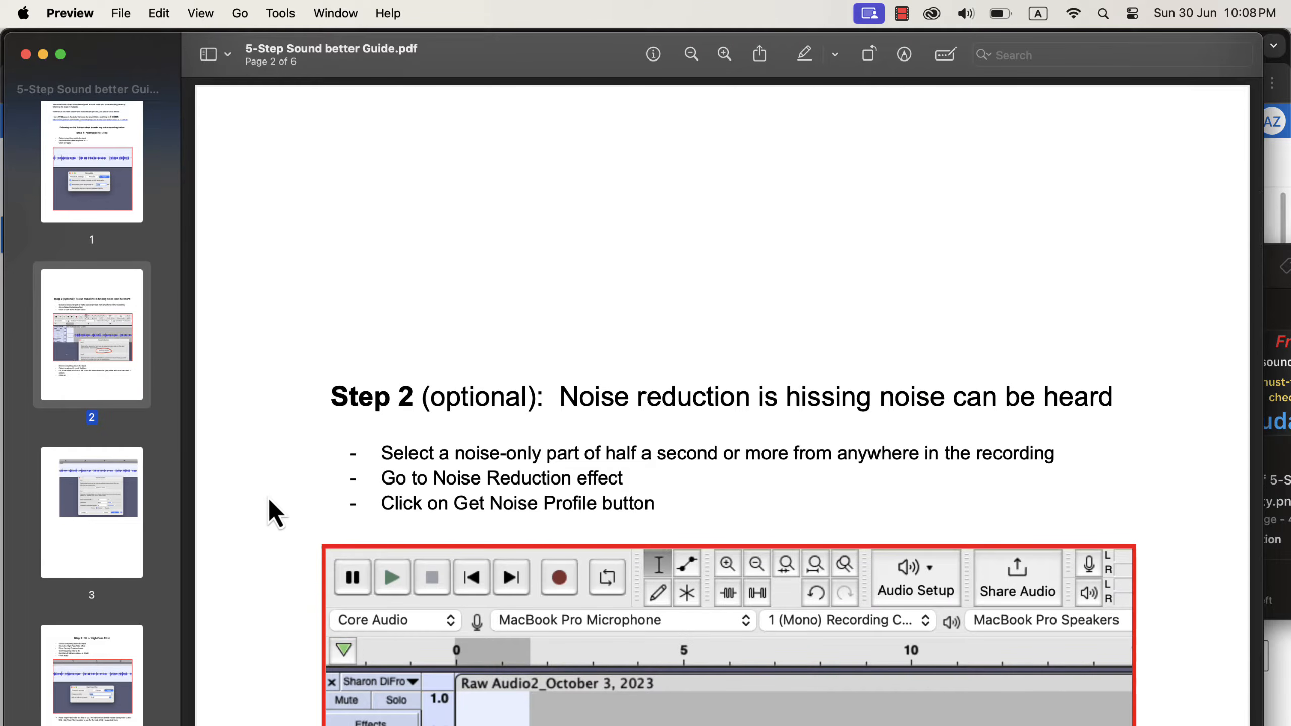
scroll(269, 498, "down", 7)
scroll(270, 497, "down", 3)
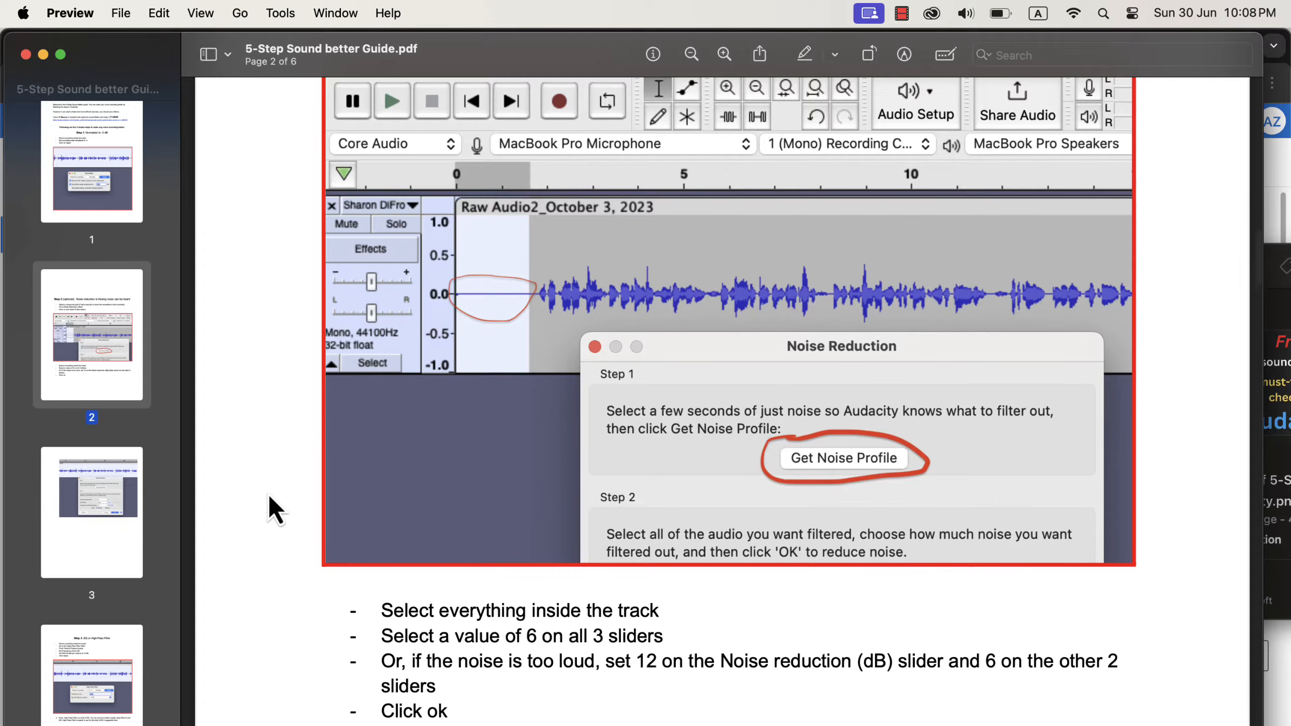
scroll(270, 498, "down", 5)
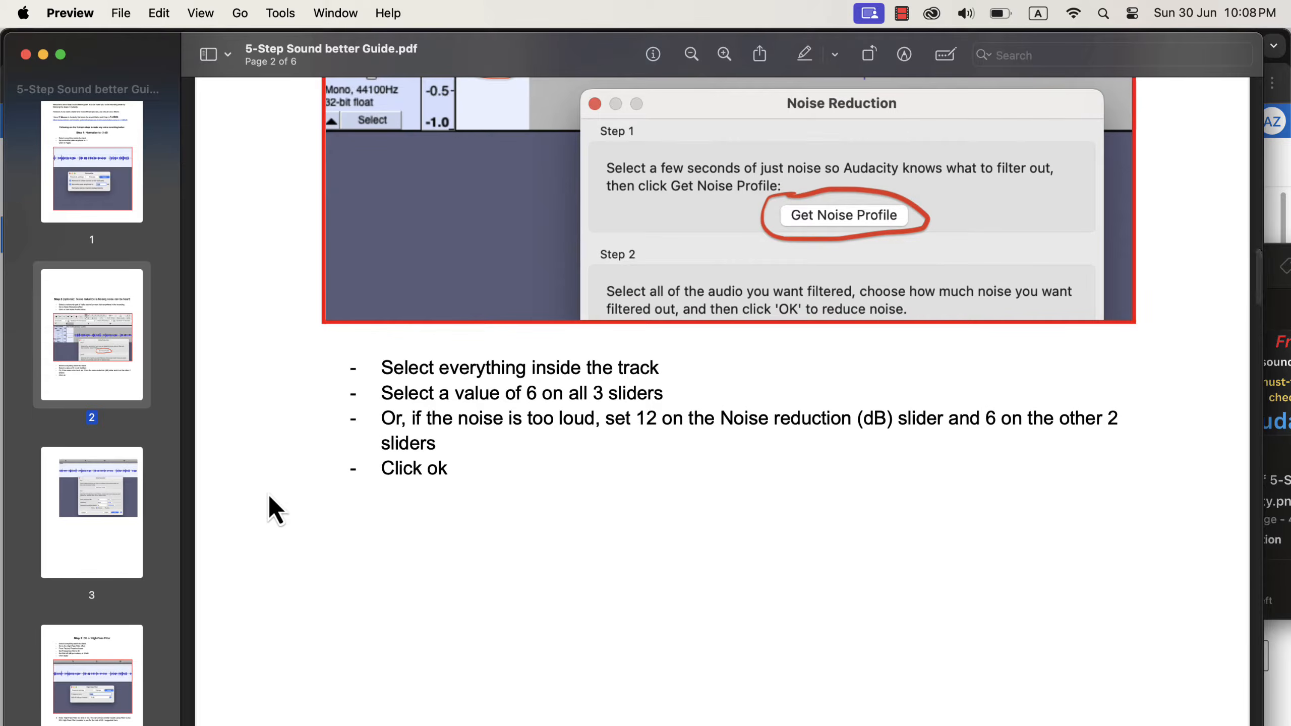
left_click(100, 482)
scroll(243, 544, "down", 4)
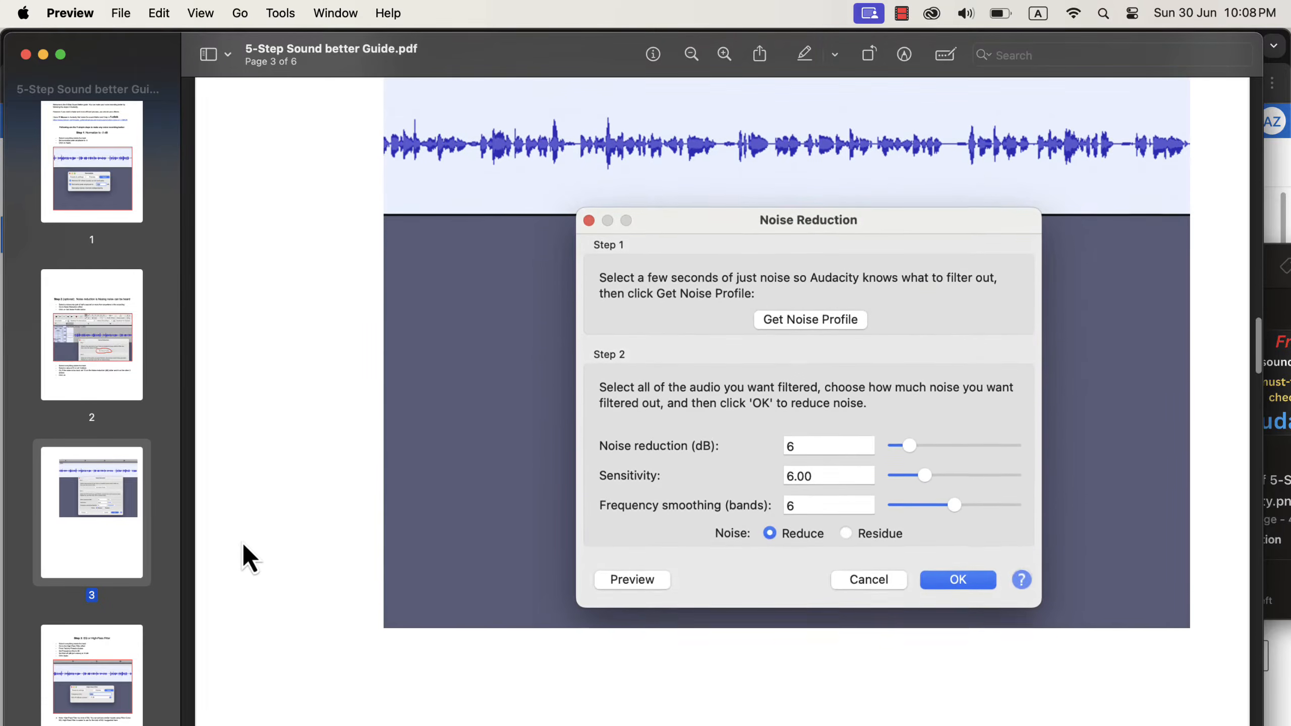
scroll(243, 545, "down", 4)
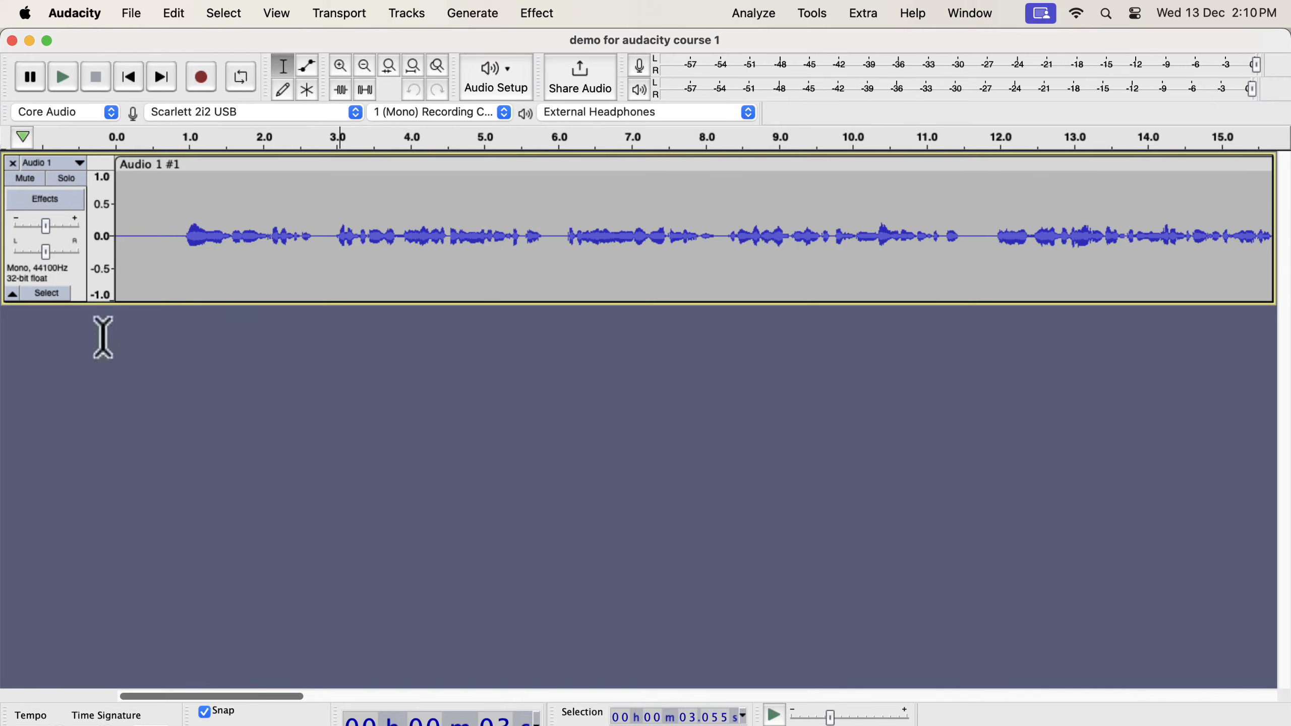
Duplicate the entire Audio 1 clip onto a second track and solo the duplicate
double_click(208, 237)
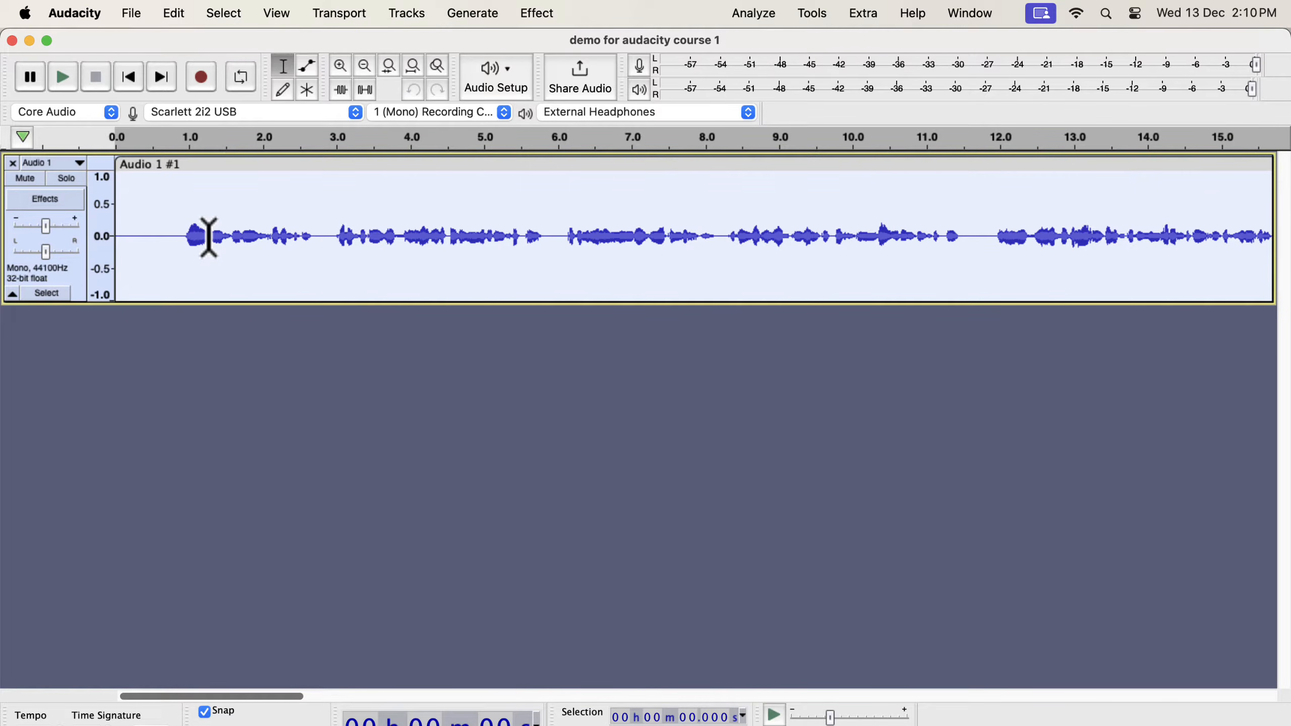
left_click(174, 11)
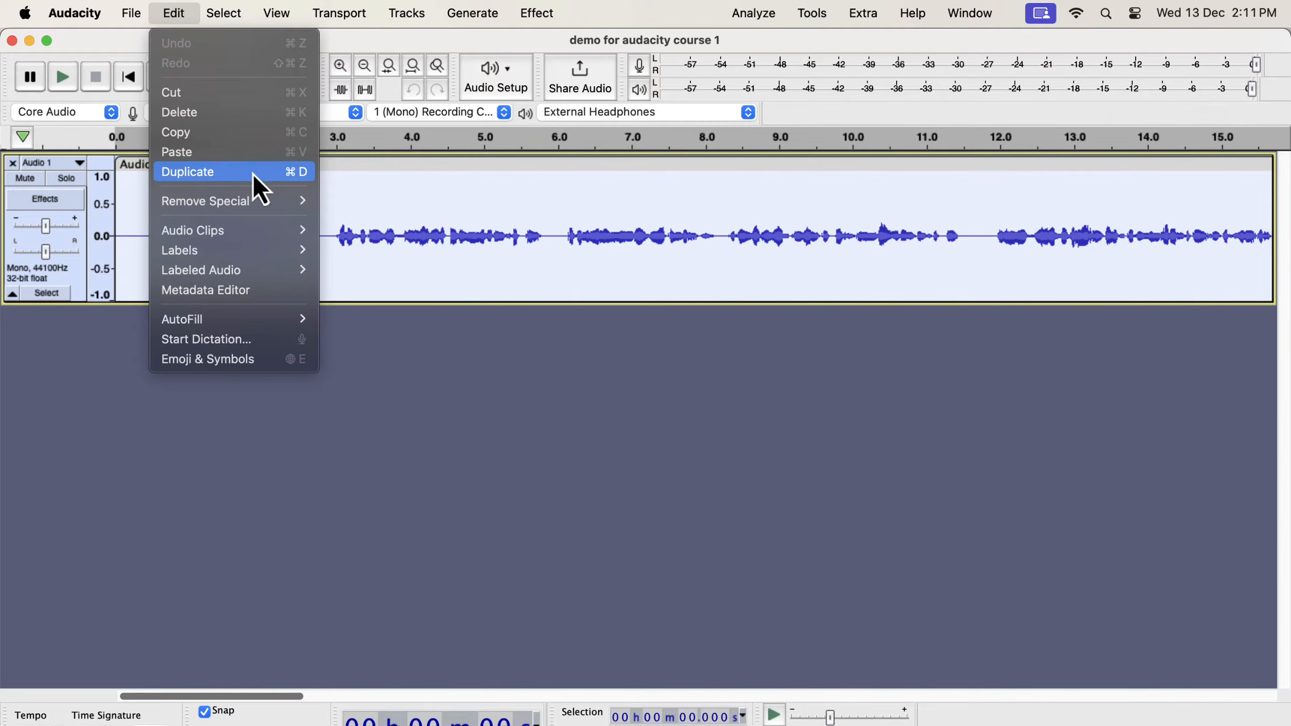
left_click(274, 175)
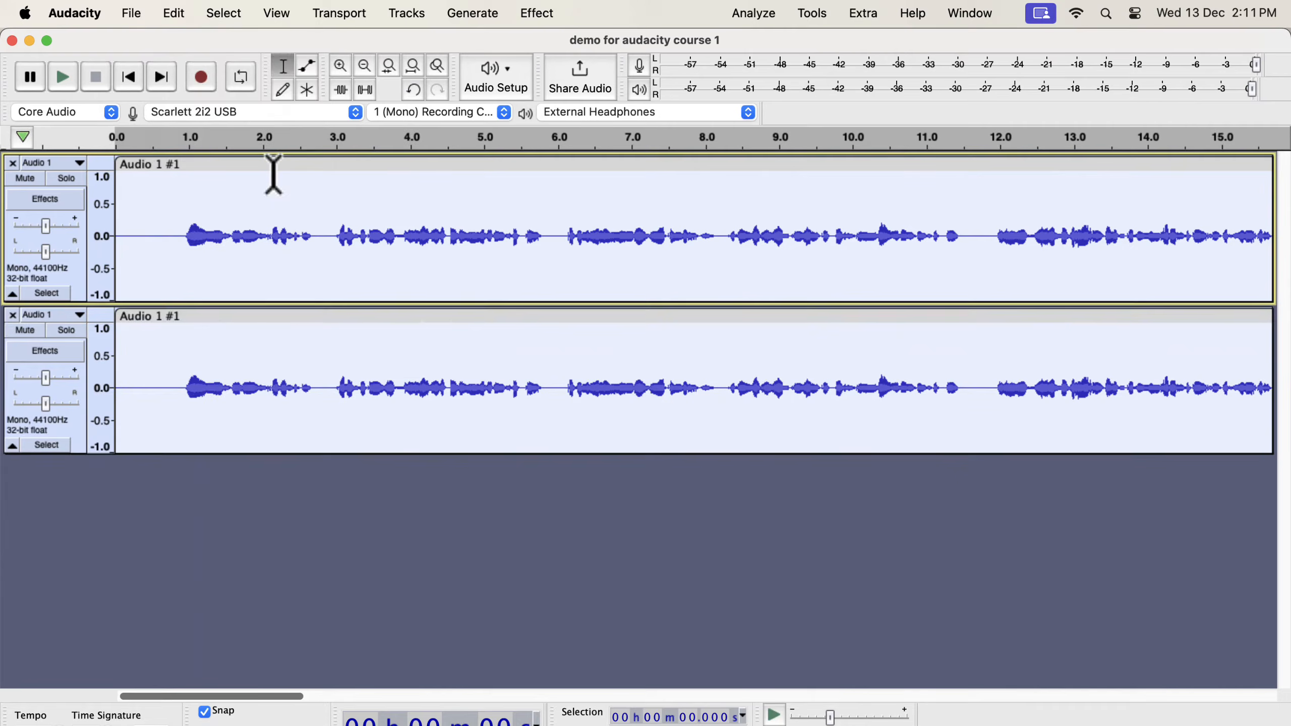
left_click(71, 330)
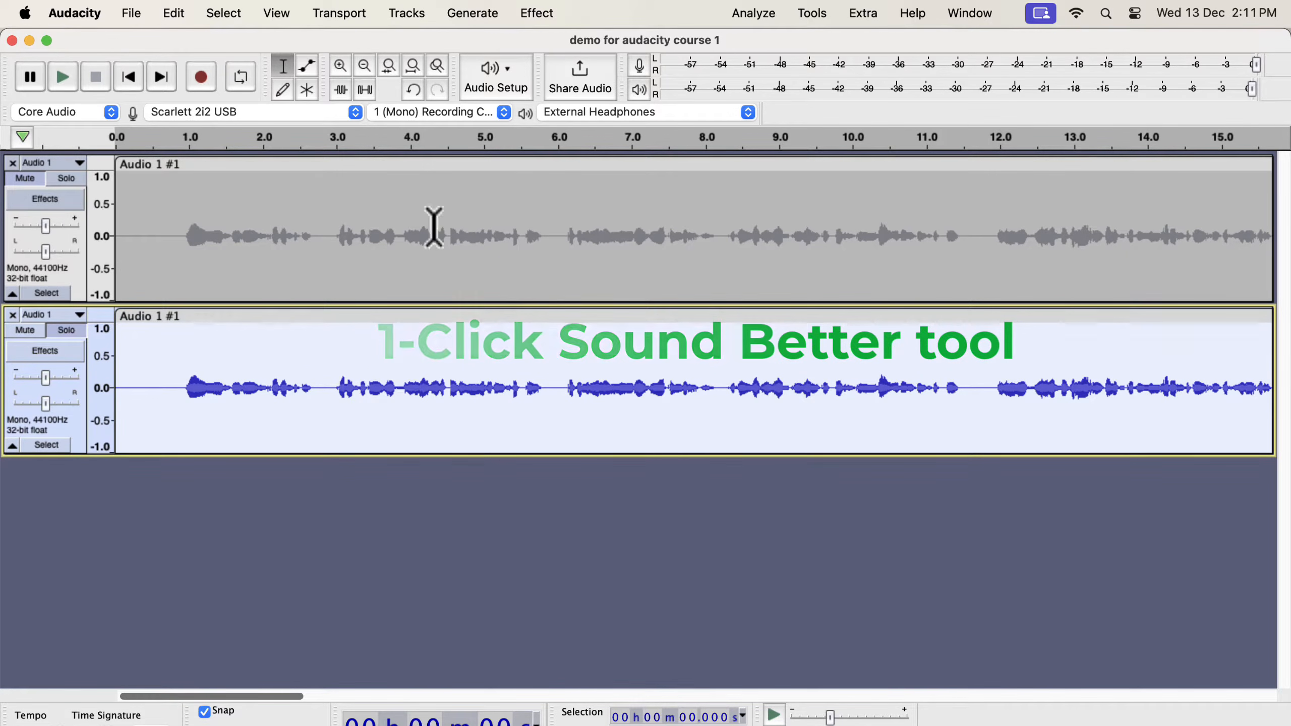
Apply the Clear Vocal Improve Macro to the duplicated track
left_click(824, 15)
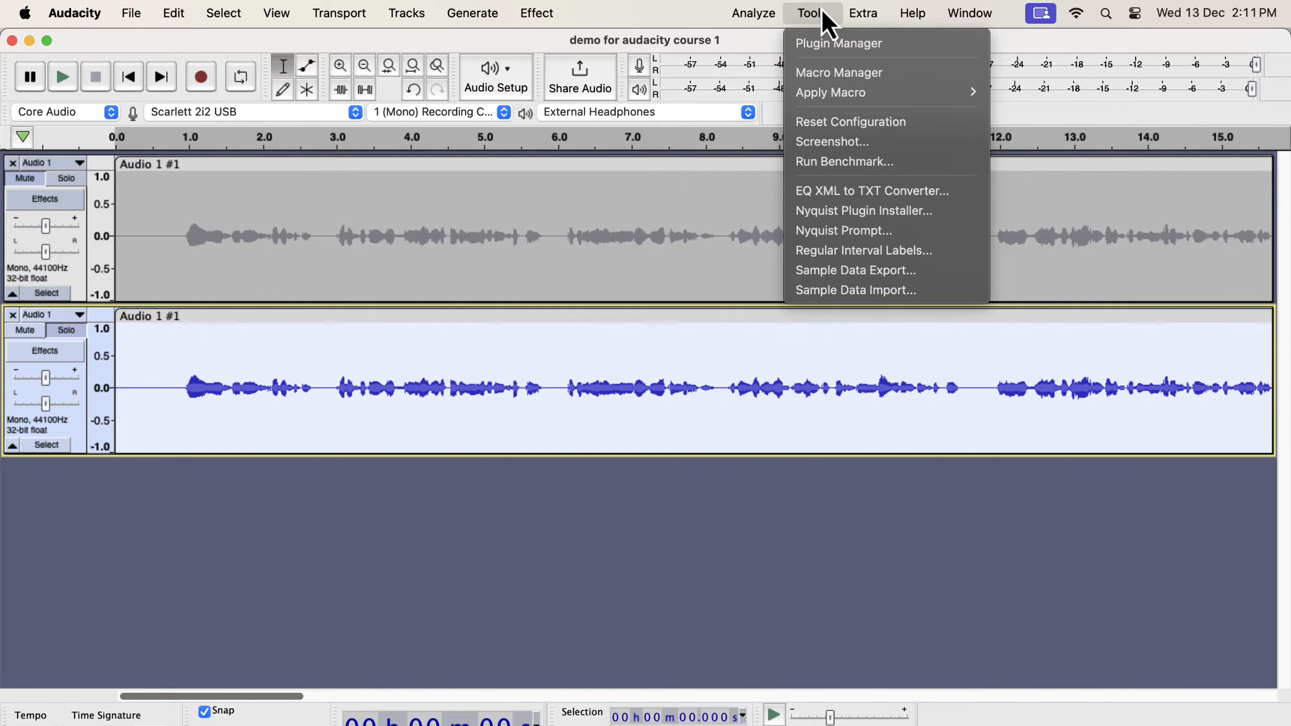
mouse_move(822, 95)
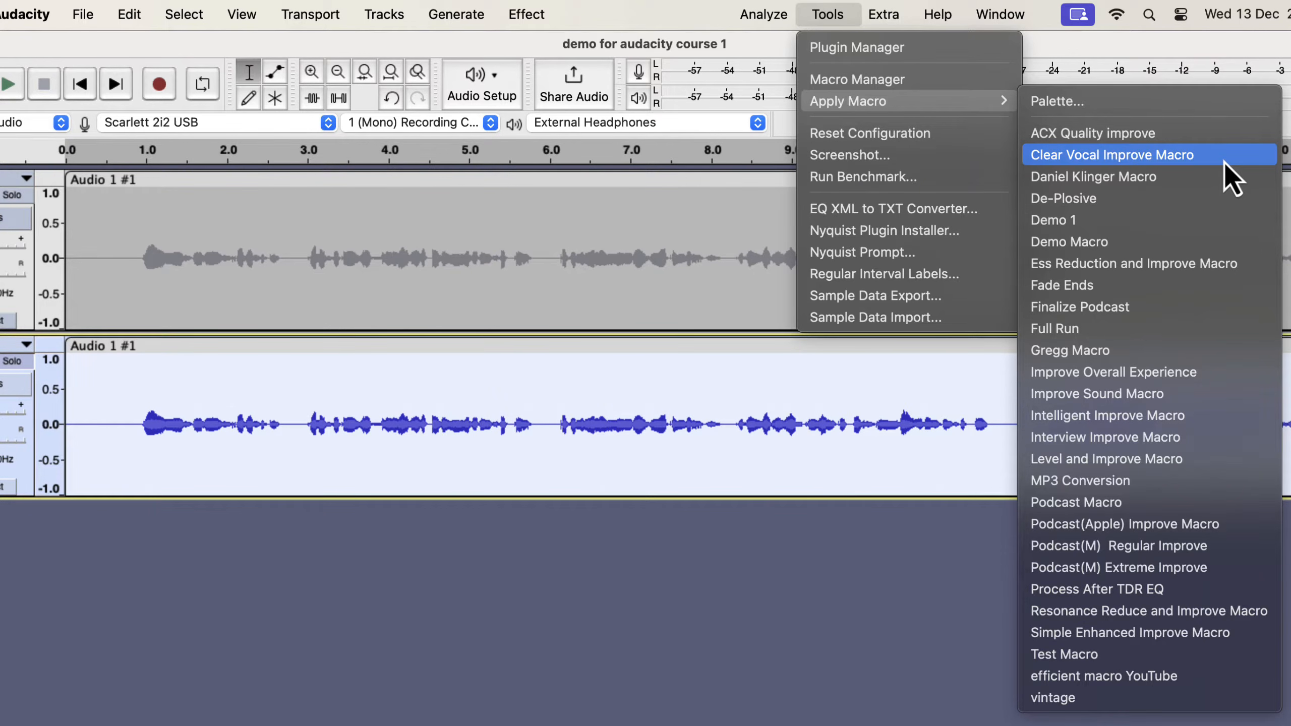
left_click(1224, 162)
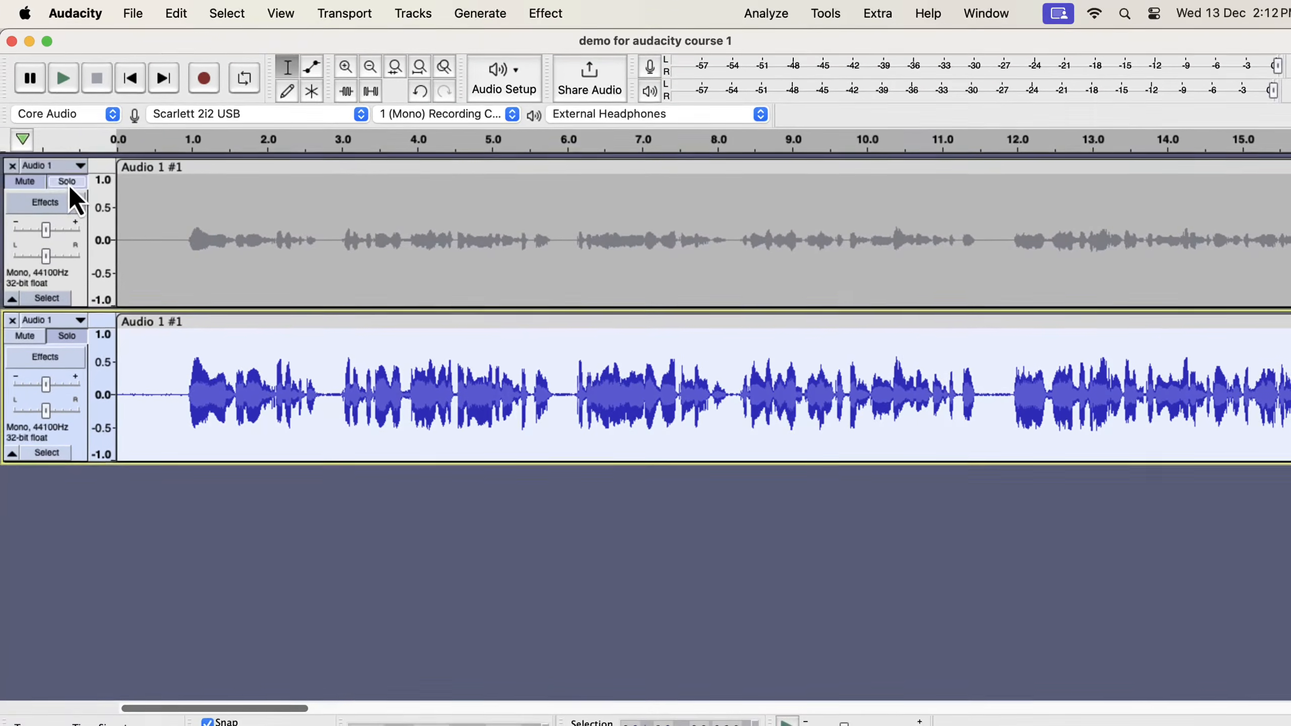
Compare the original track with the macro-processed duplicate by playing each one soloed from near the start
left_click(67, 182)
left_click(125, 202)
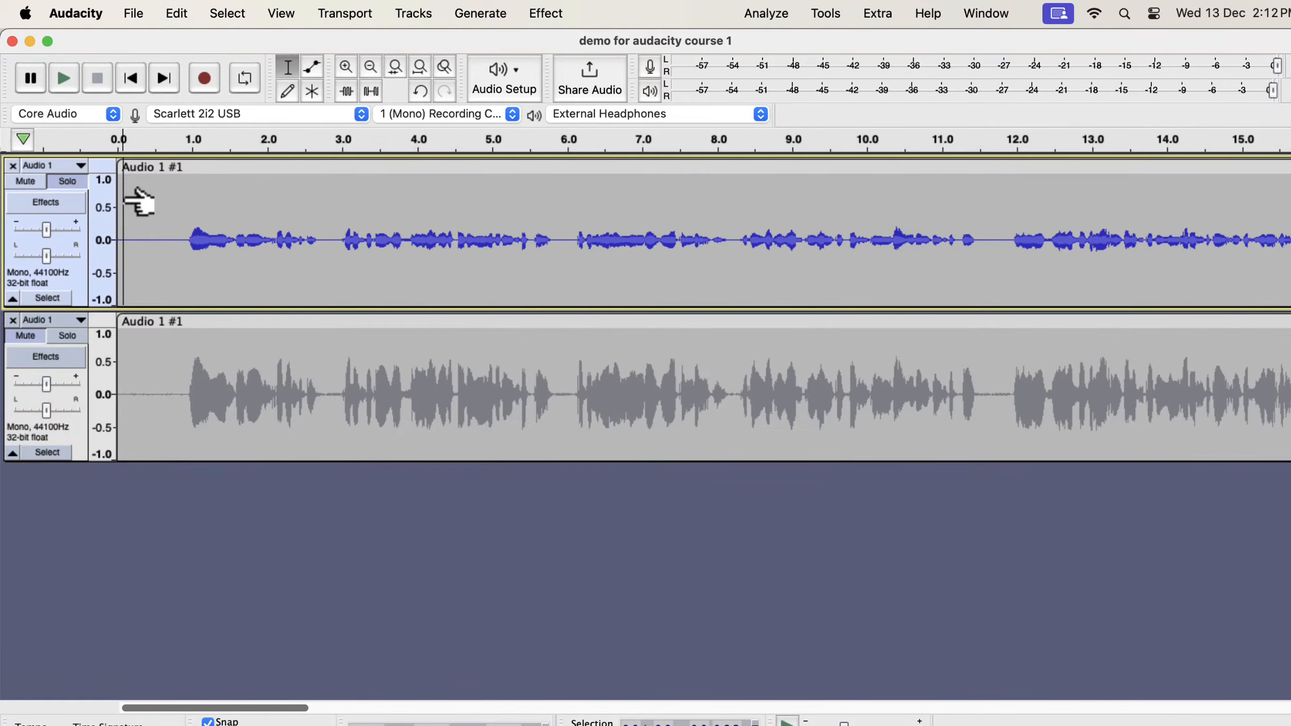
key("space")
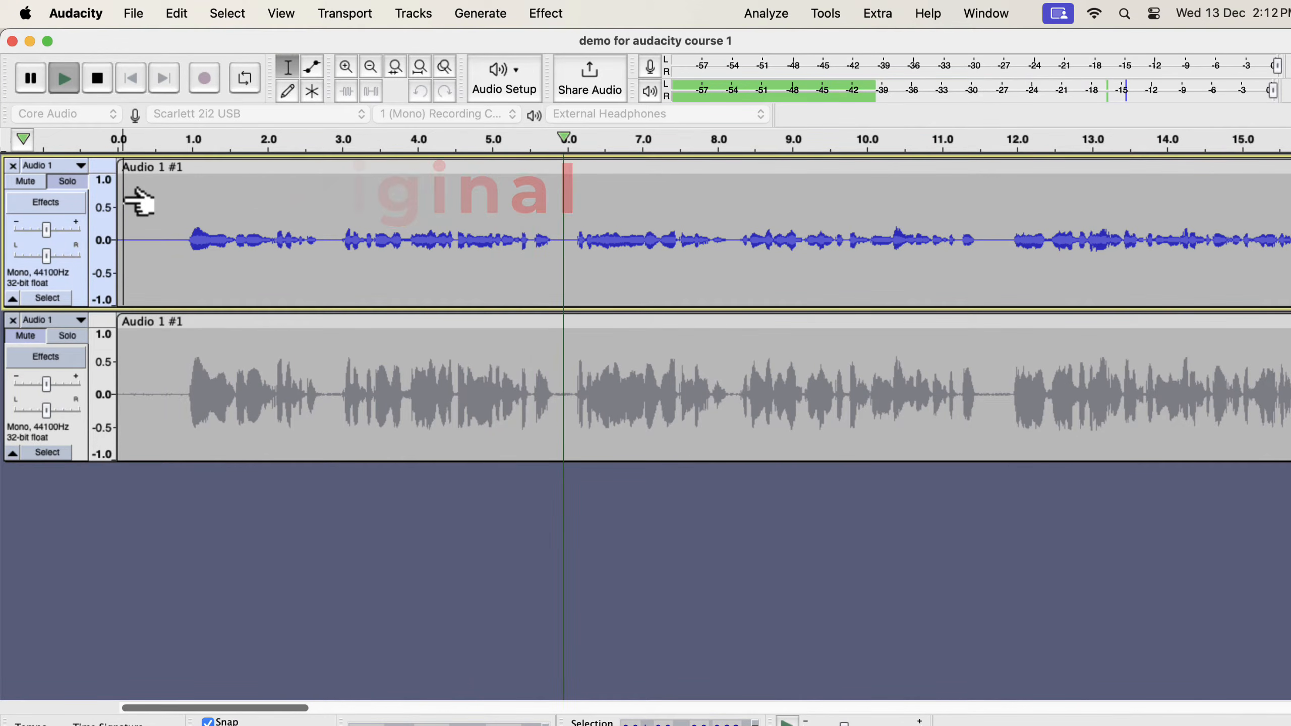
key("space")
left_click(68, 336)
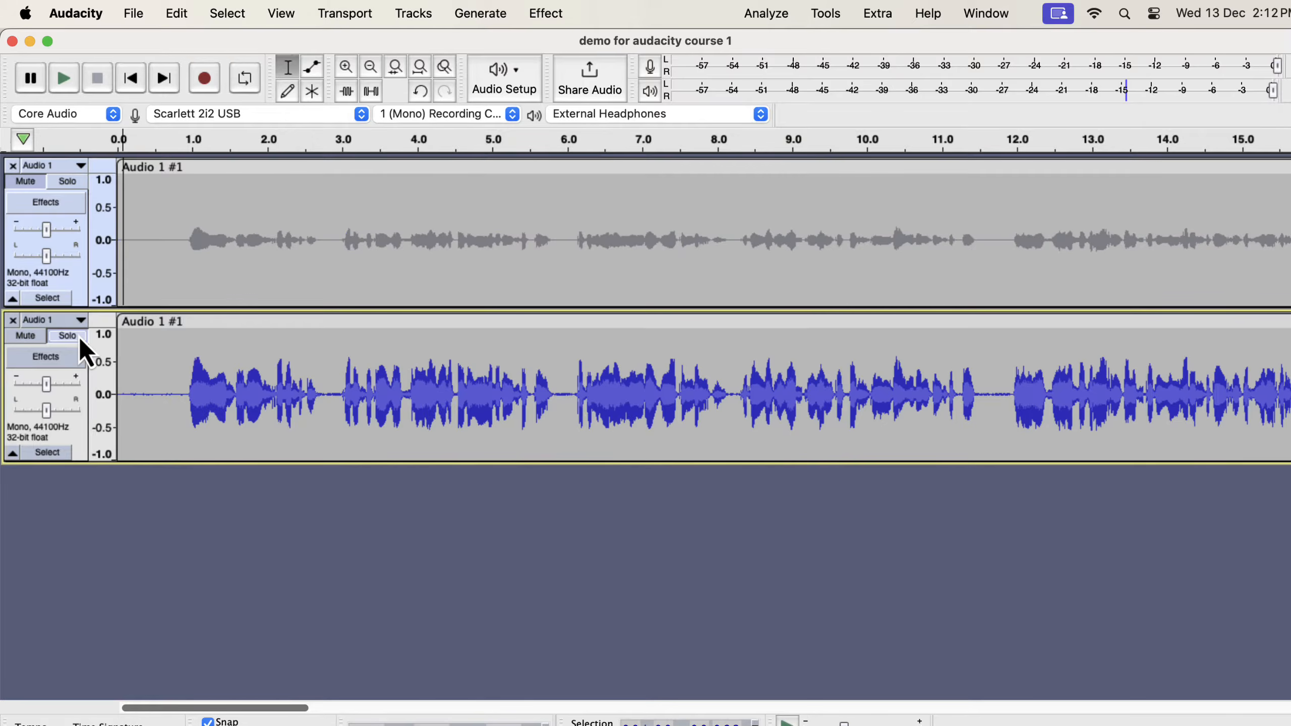
key("space")
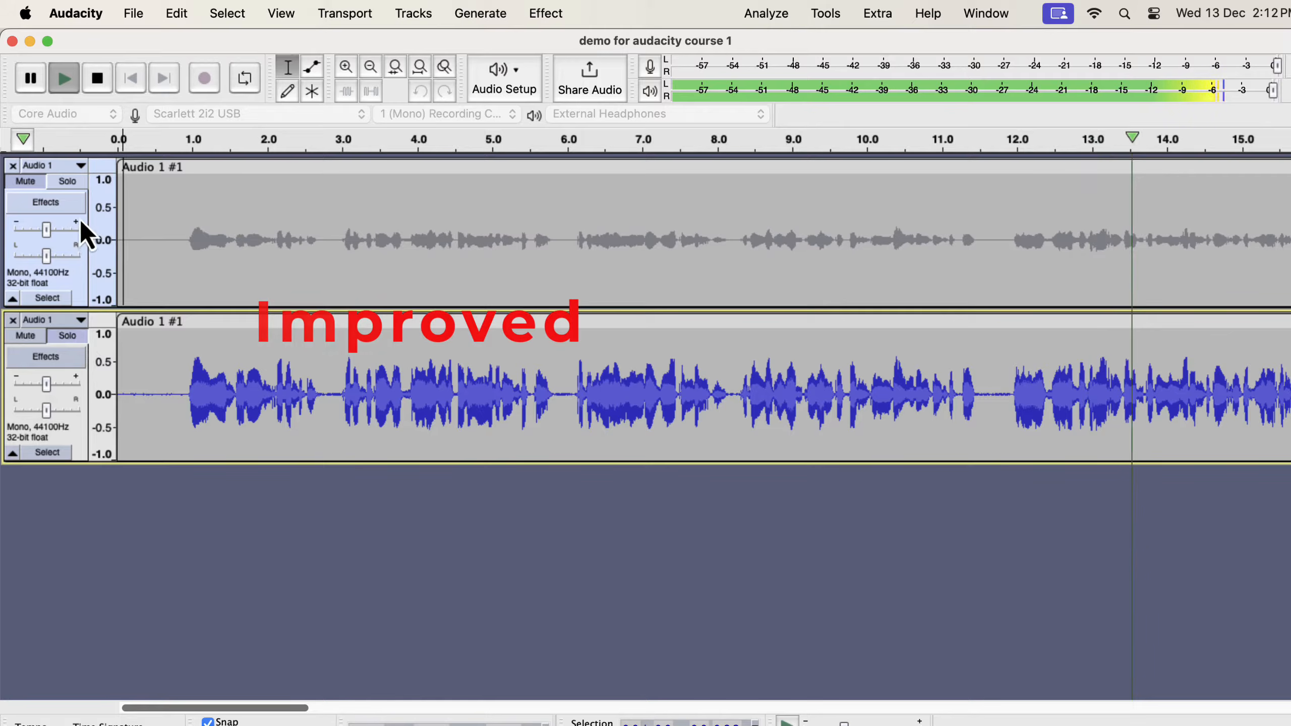
left_click(71, 182)
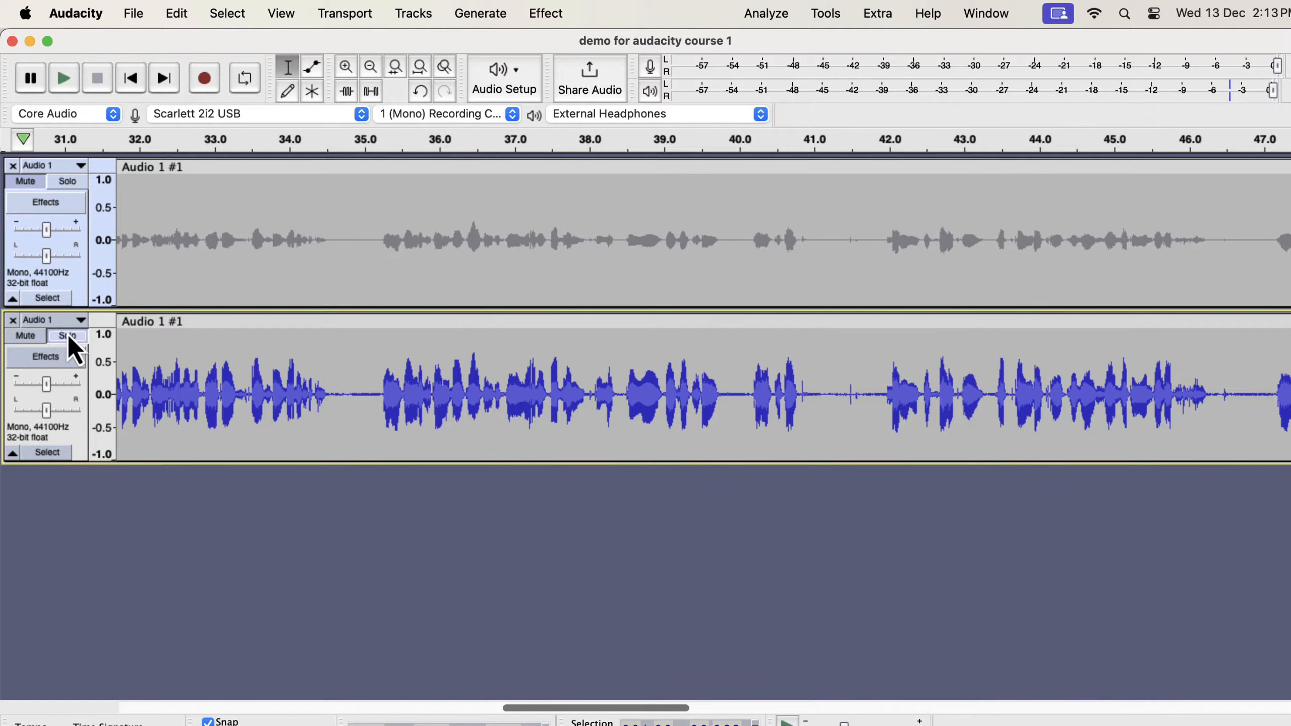
Switch to Chrome and review the product pages for the EQs and Macro Pack and the Audacity Bundle
key("super+Tab")
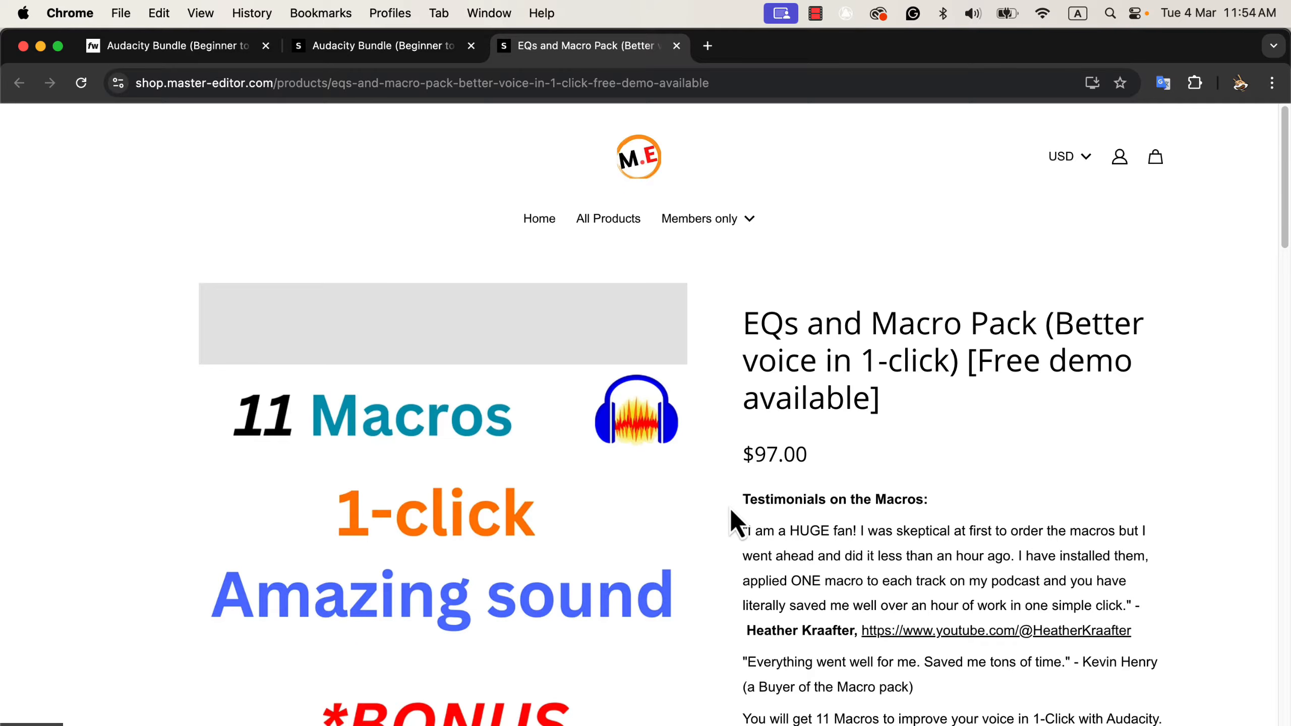
scroll(730, 508, "down", 5)
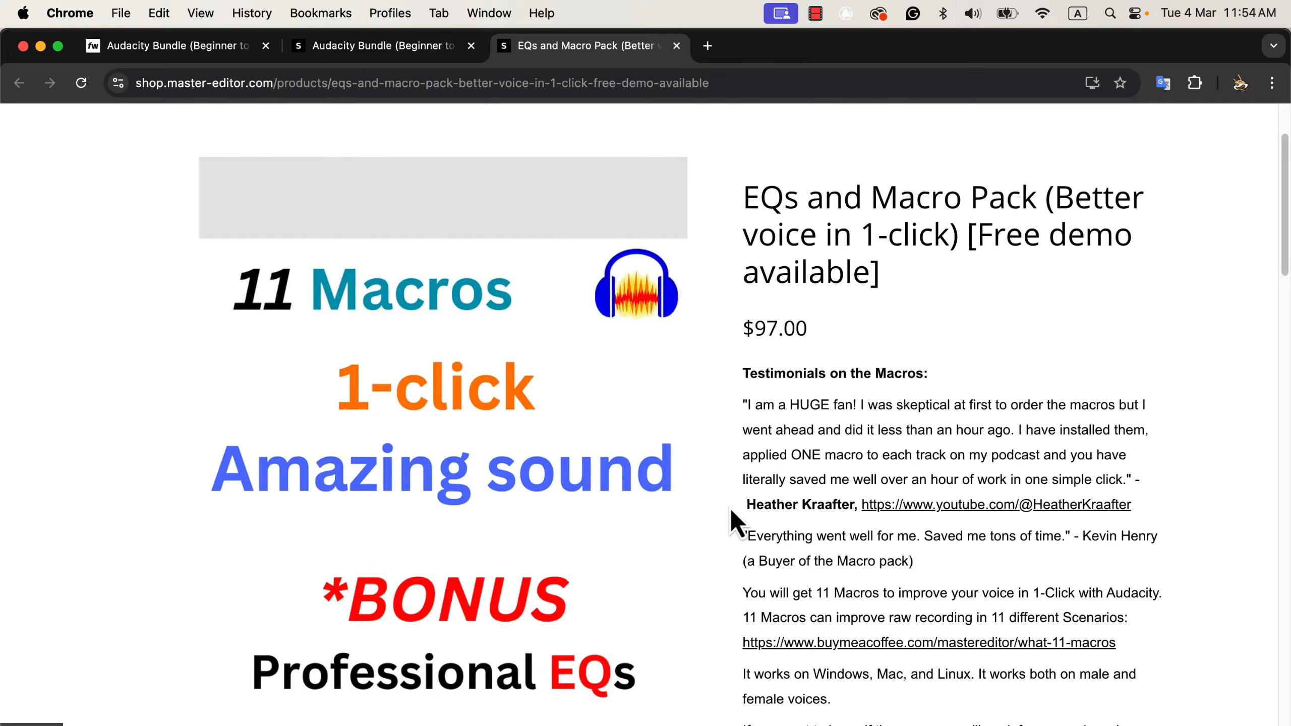
scroll(730, 507, "down", 7)
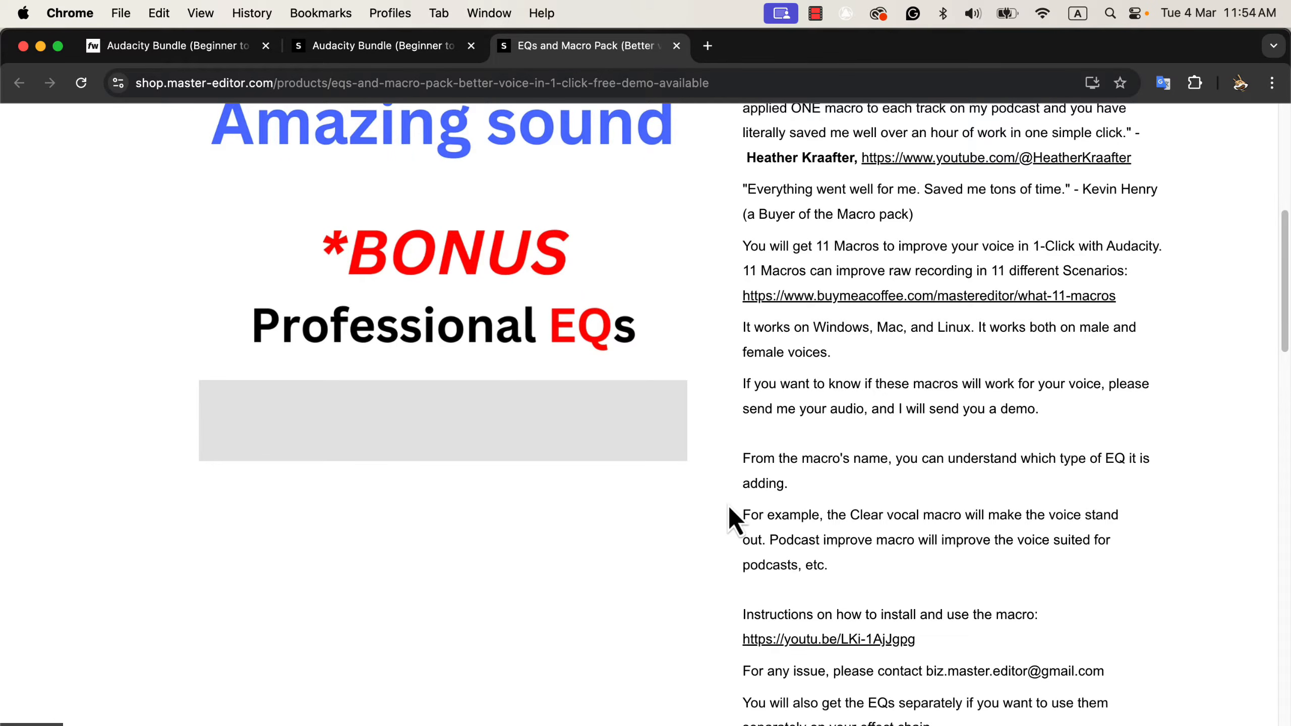
left_click(425, 47)
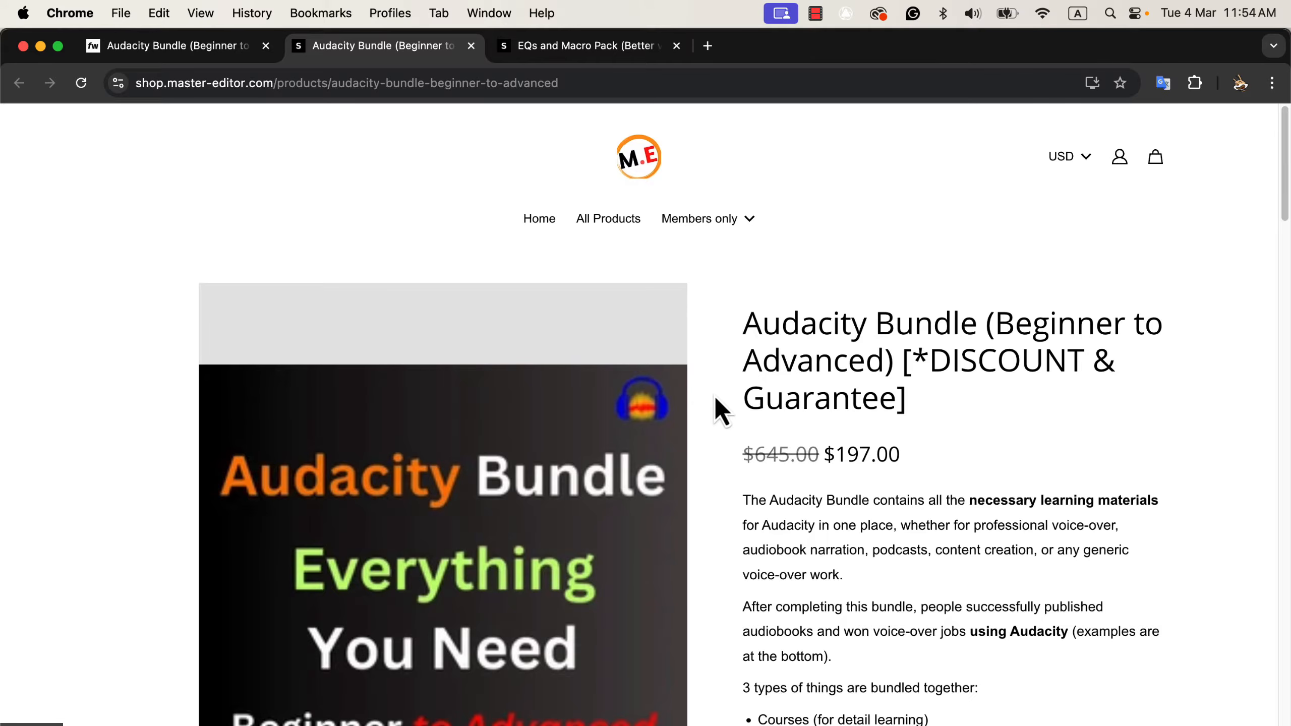
scroll(714, 395, "down", 3)
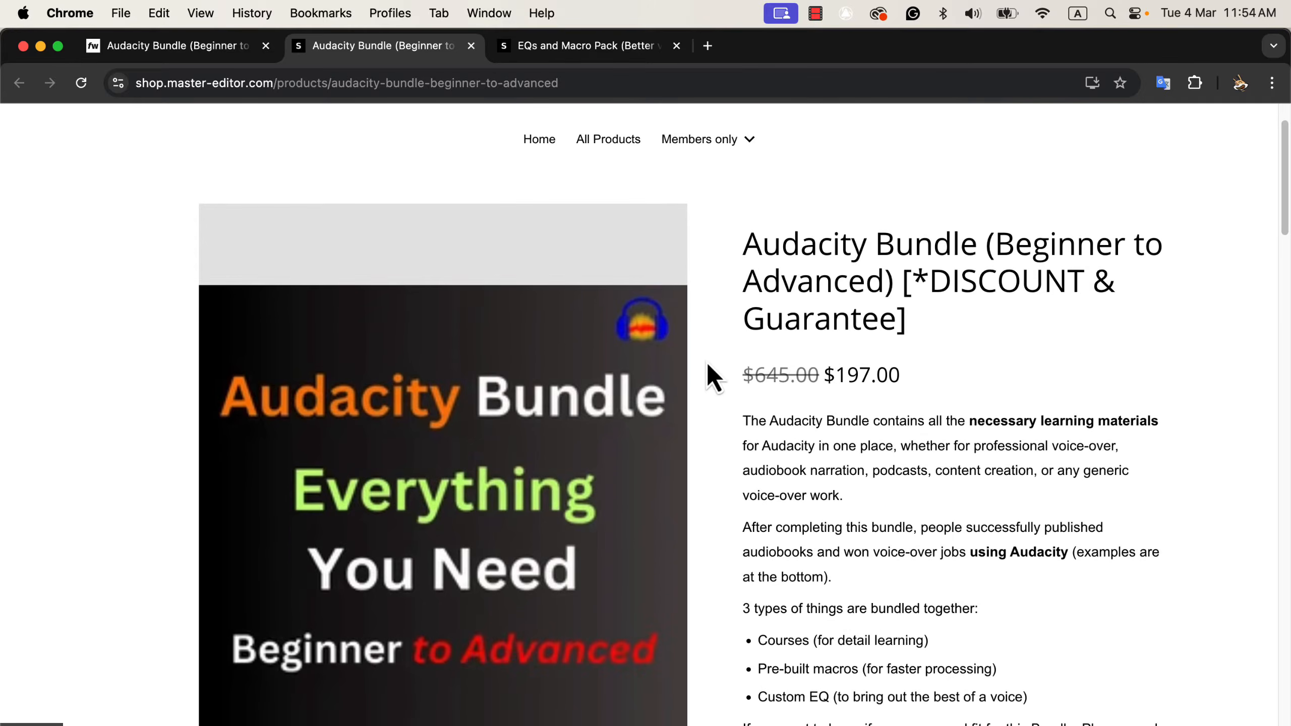
scroll(708, 365, "down", 10)
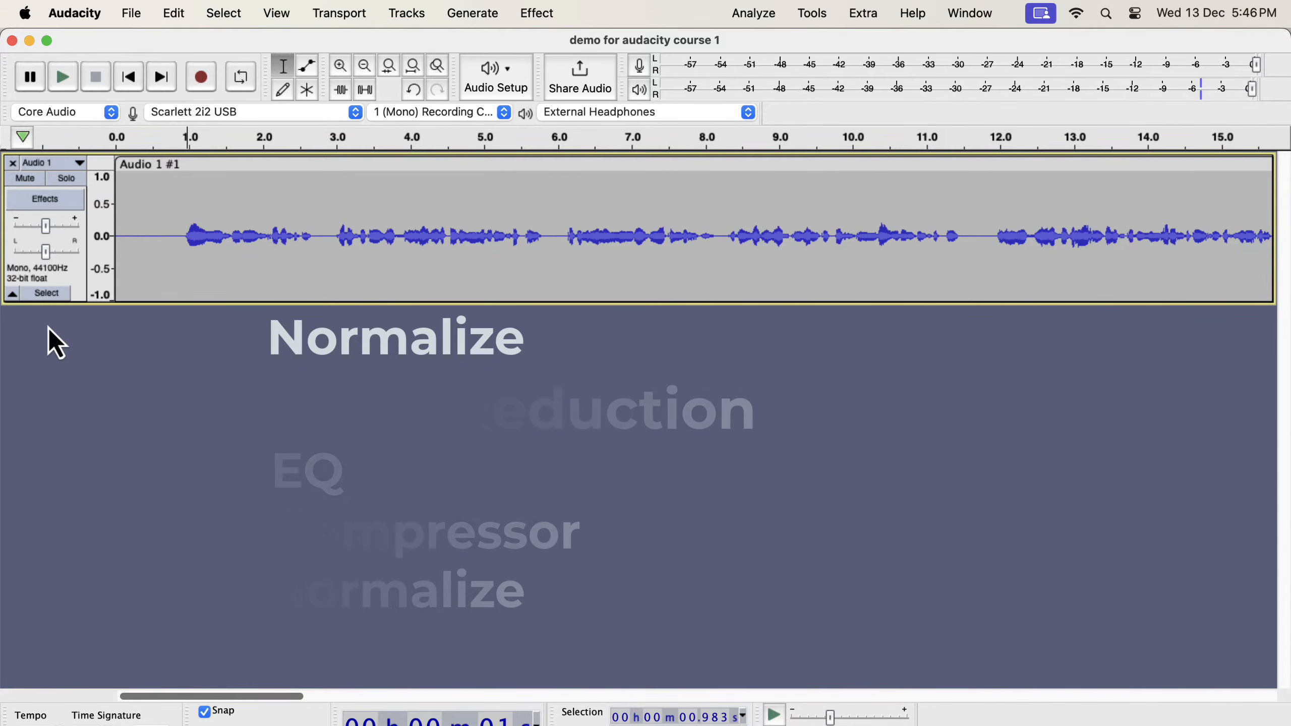
Normalize the entire Audio 1 clip to a peak amplitude of -3.0 dB with DC offset removal
double_click(200, 234)
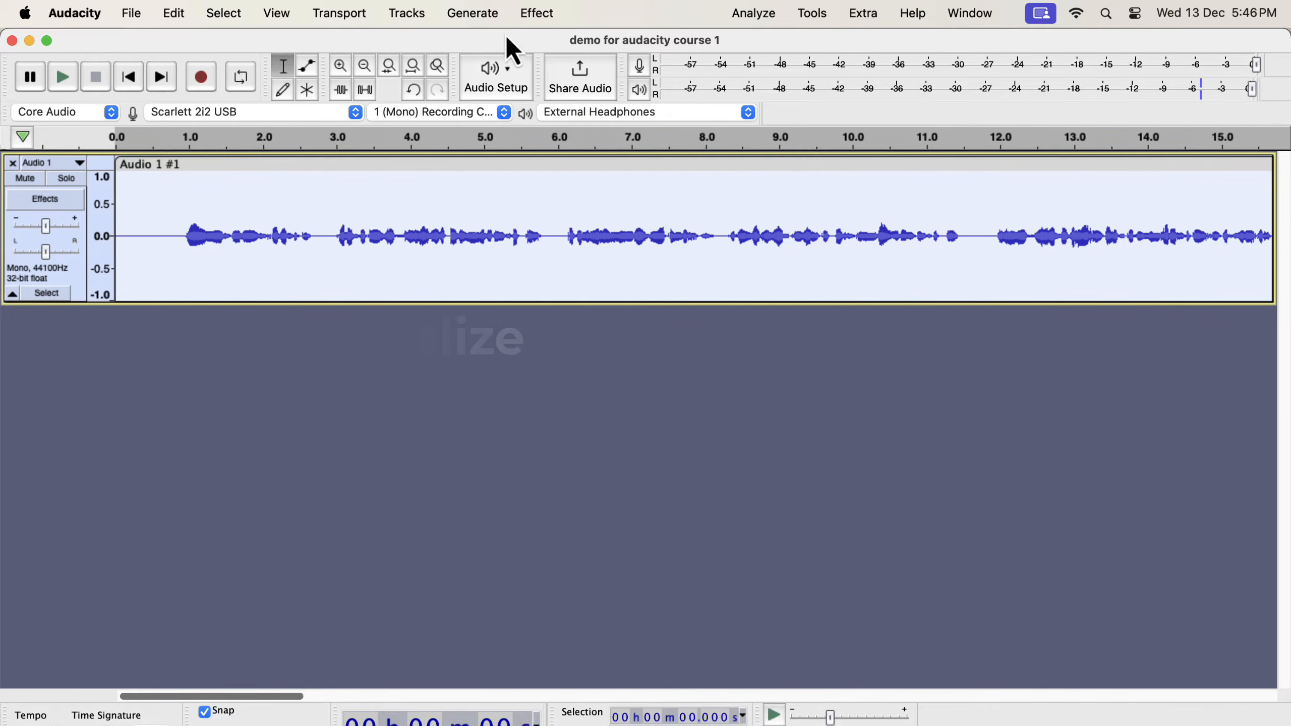
left_click(526, 21)
mouse_move(612, 130)
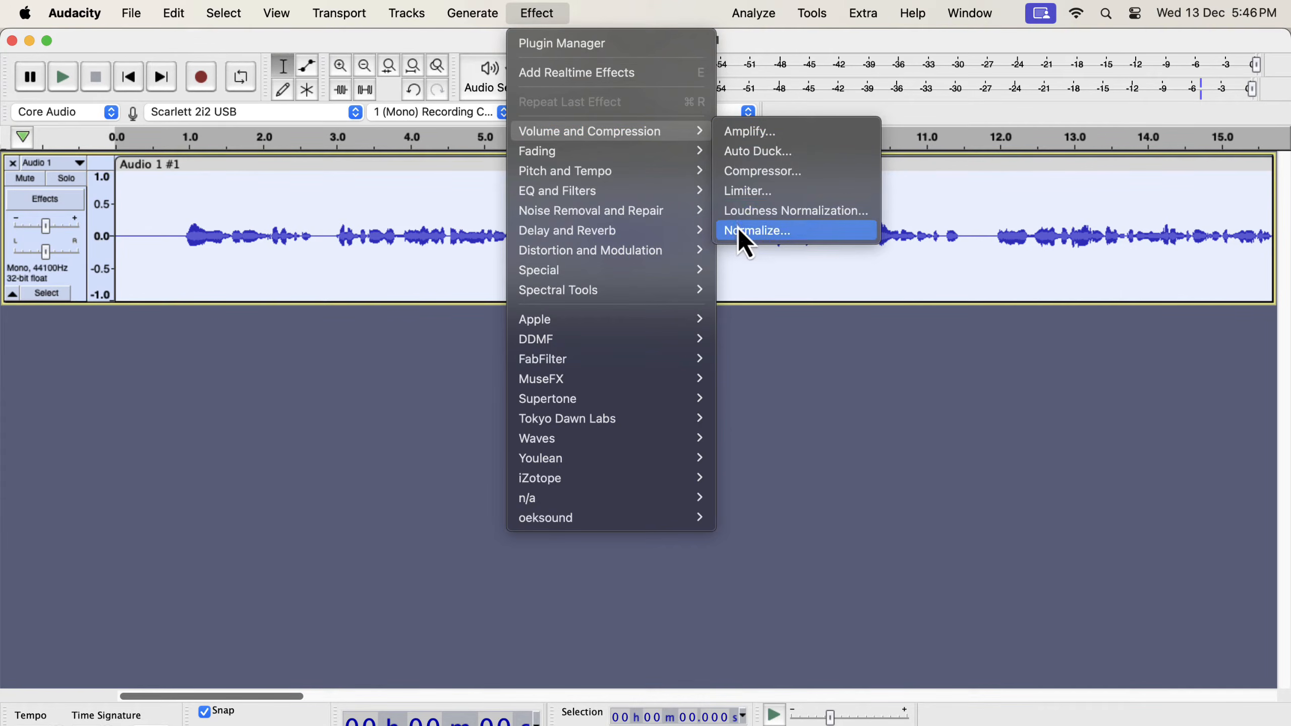
left_click(805, 233)
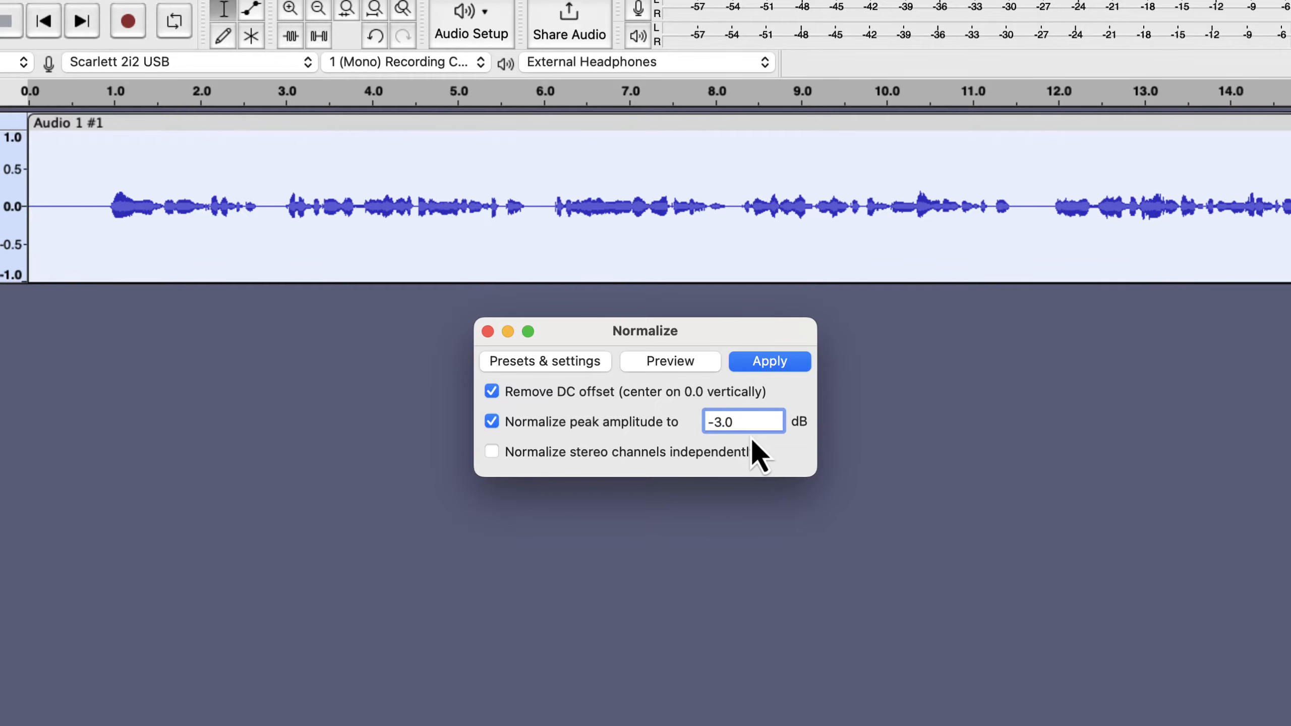
left_click(747, 422)
left_click(777, 363)
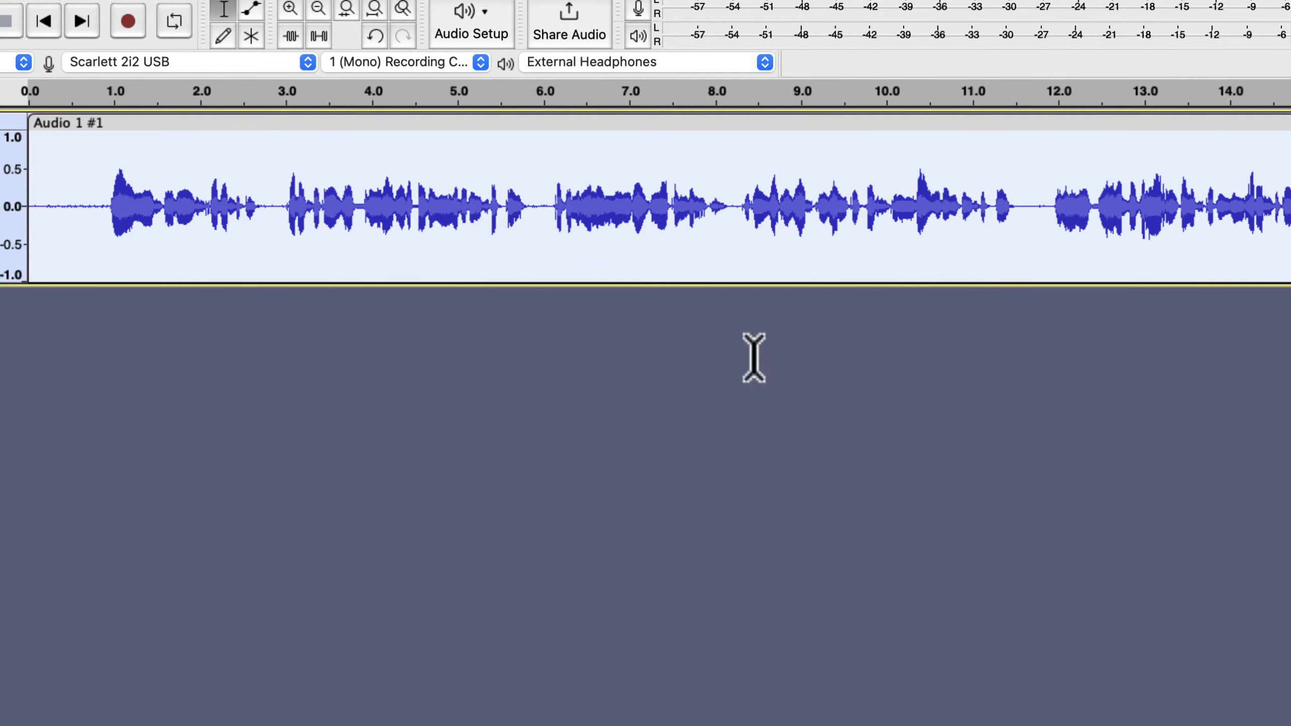
Play the quiet first 0.9 seconds or so to check the background noise, and highlight the speech from about 3.0 to 5.7 seconds
left_click_drag(104, 206, 14, 203)
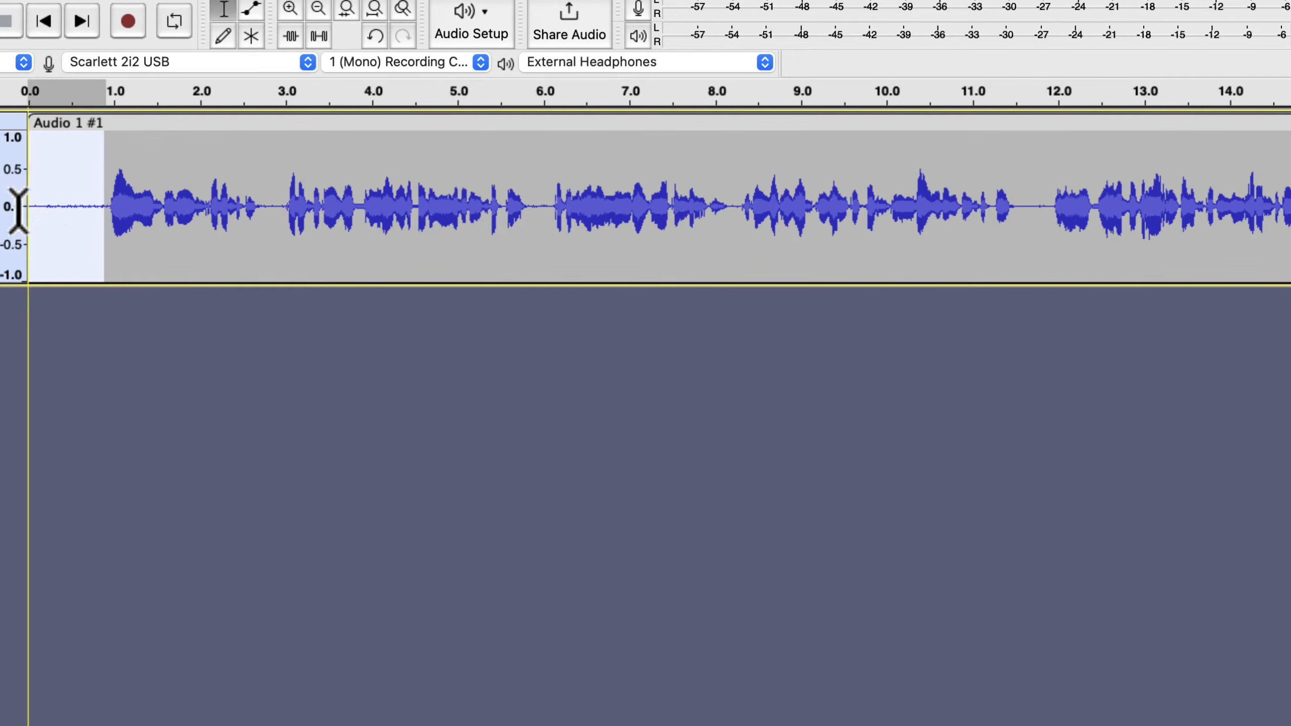
key("space")
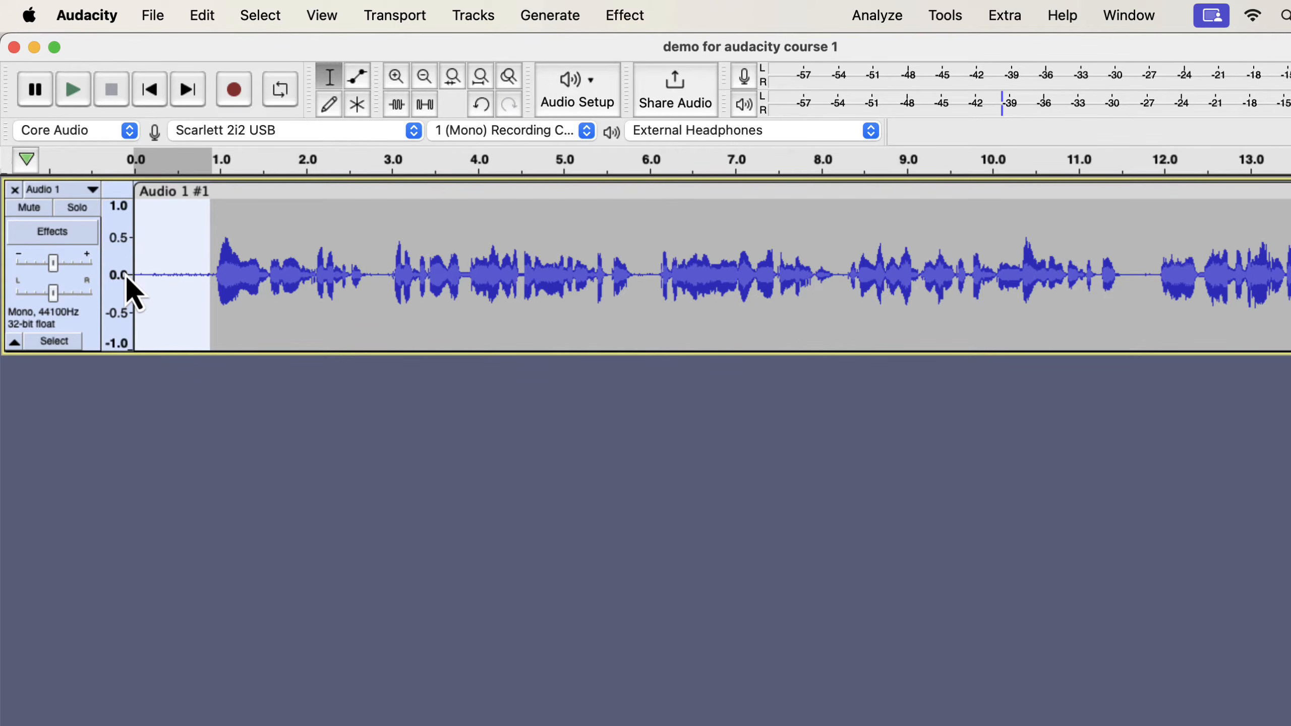
left_click_drag(214, 269, 625, 268)
left_click(394, 259)
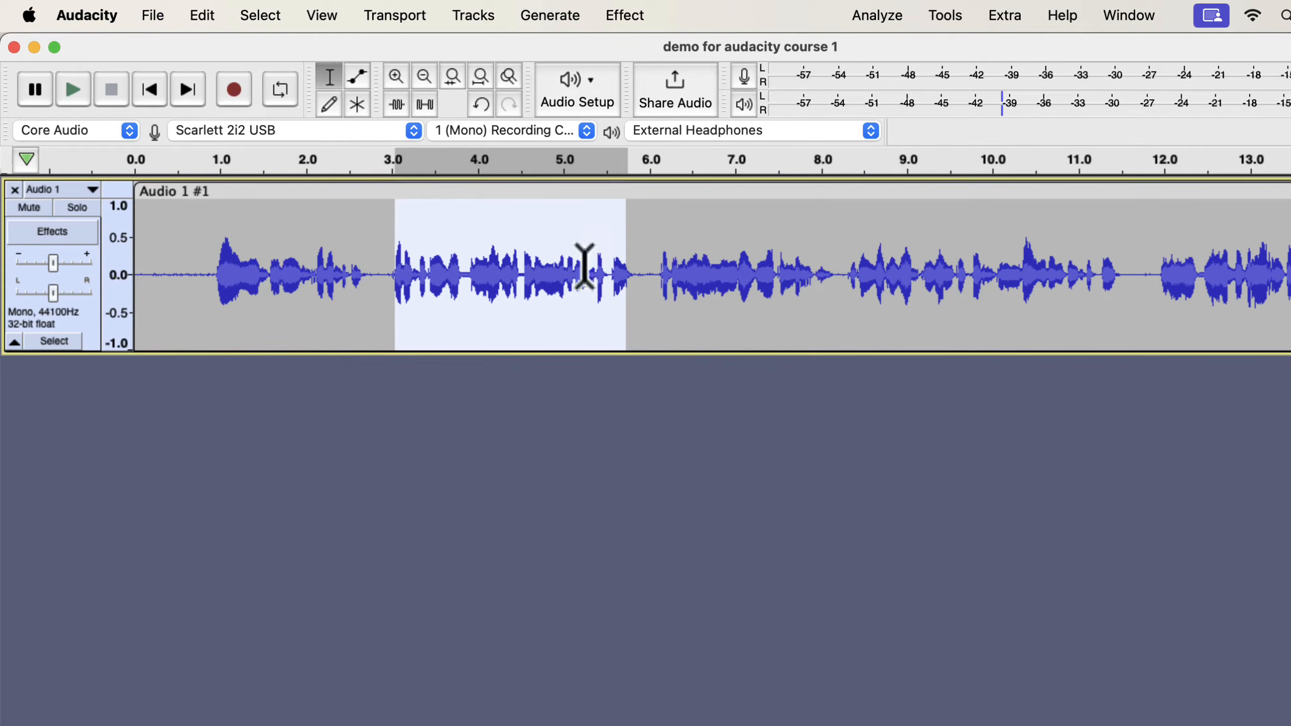
Capture a Noise Reduction profile from the noise-only opening of the track, about the first 0.6 seconds
left_click_drag(190, 280, 122, 277)
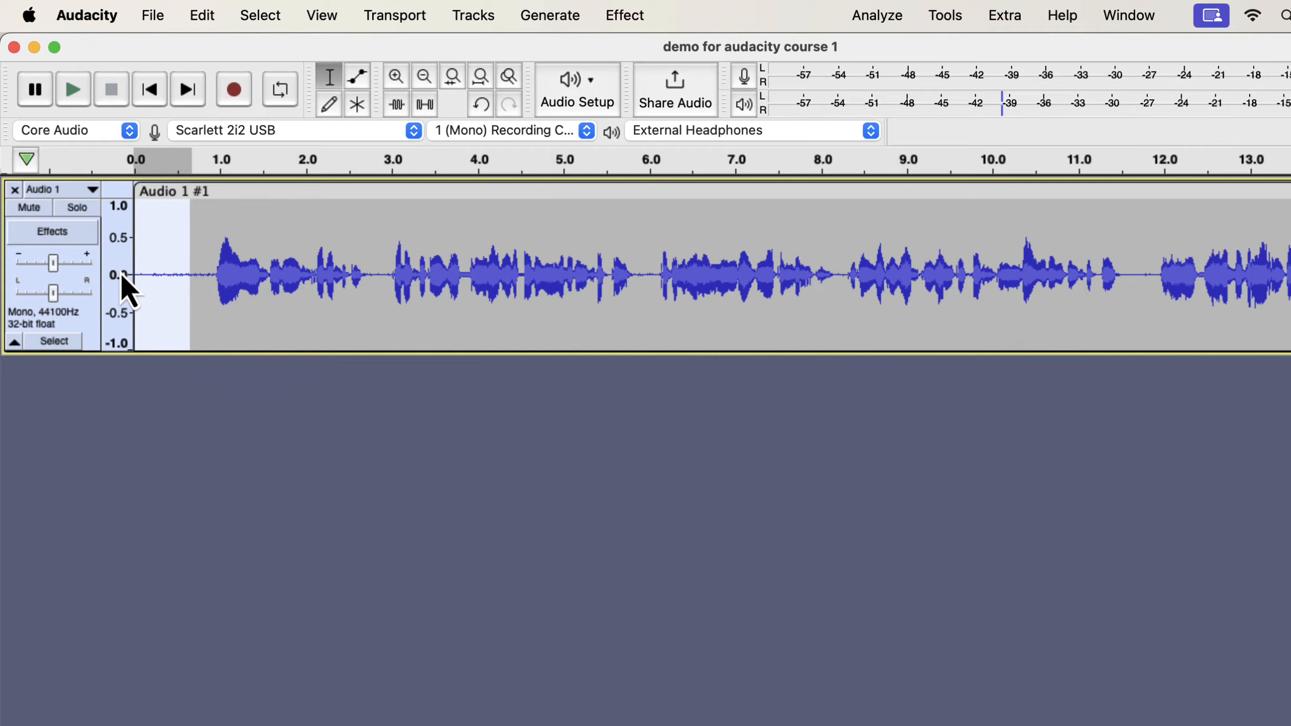
left_click(625, 15)
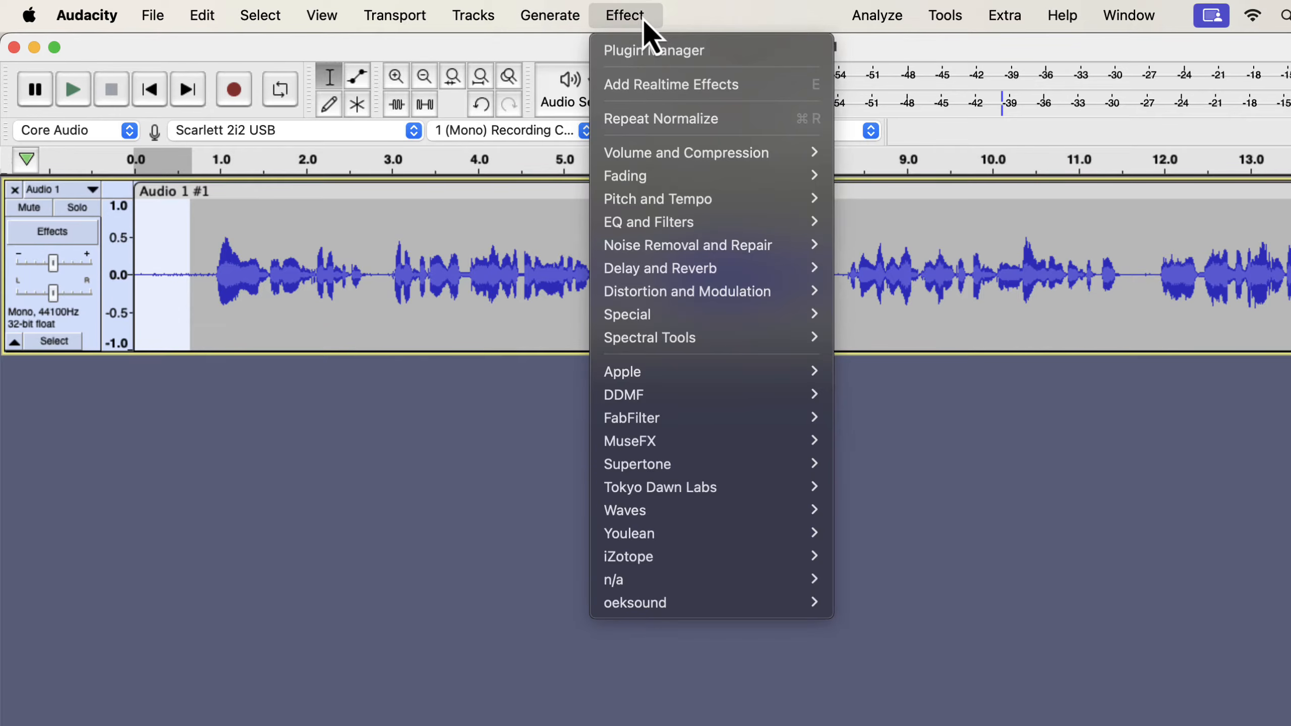
mouse_move(647, 253)
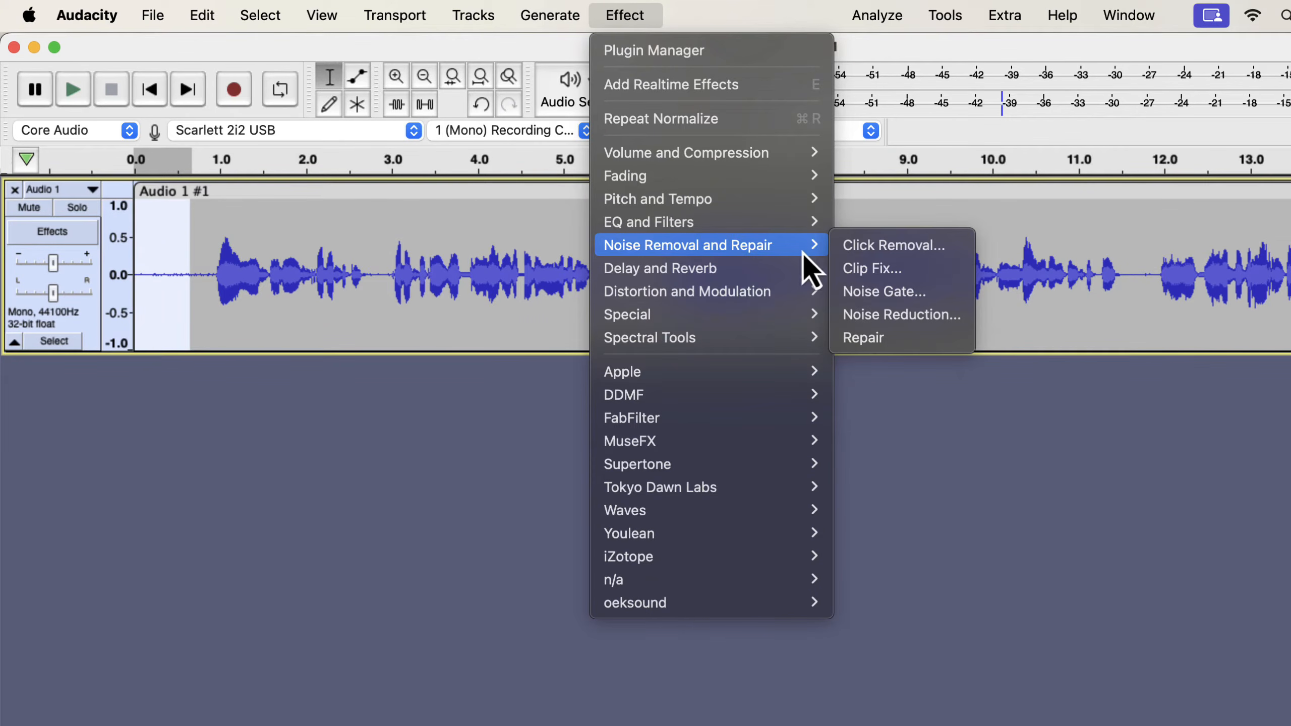
left_click(873, 316)
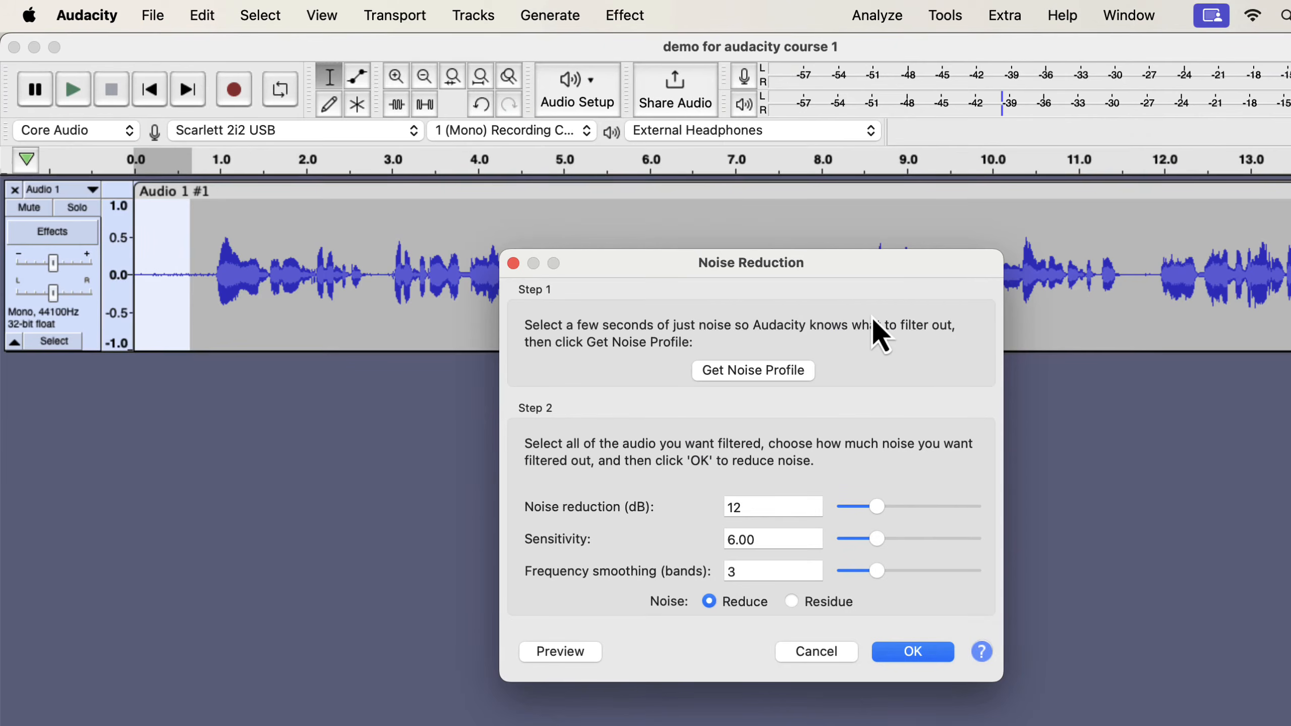
left_click(734, 376)
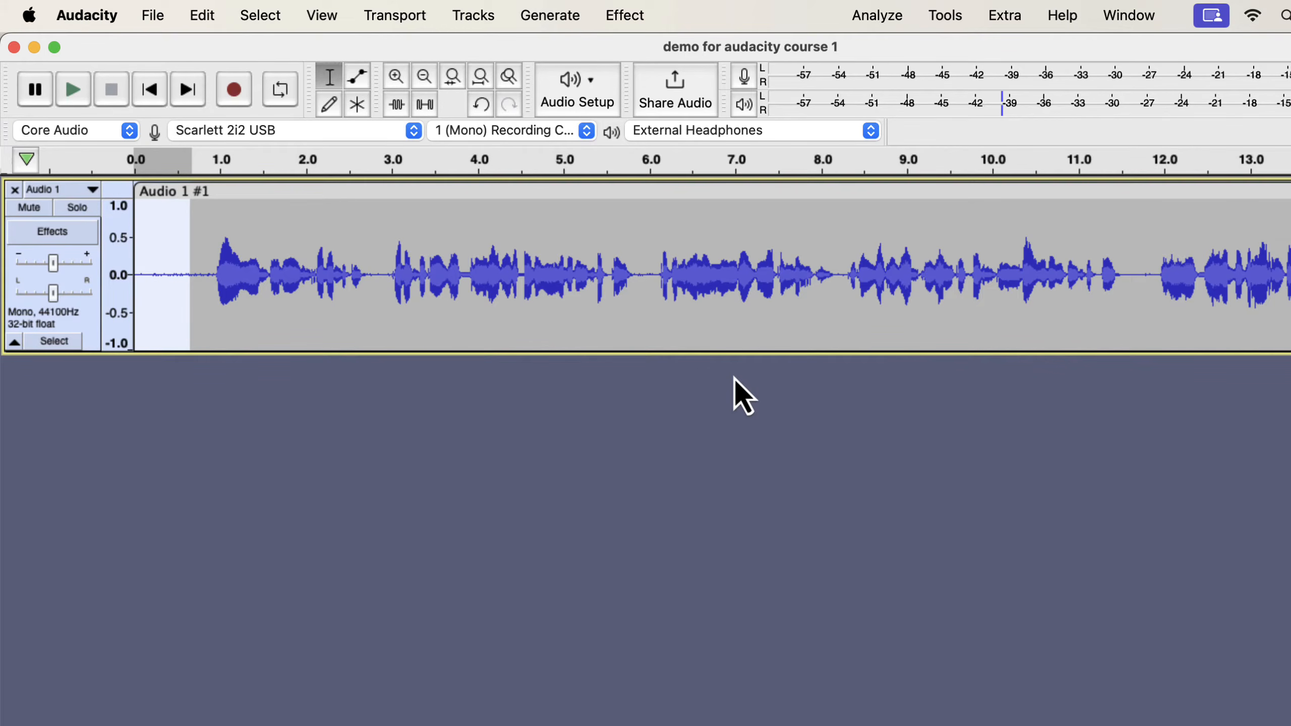
Apply Noise Reduction to the entire clip with 12 dB reduction, sensitivity 6.00, frequency smoothing of 6 bands and the Reduce option
double_click(395, 254)
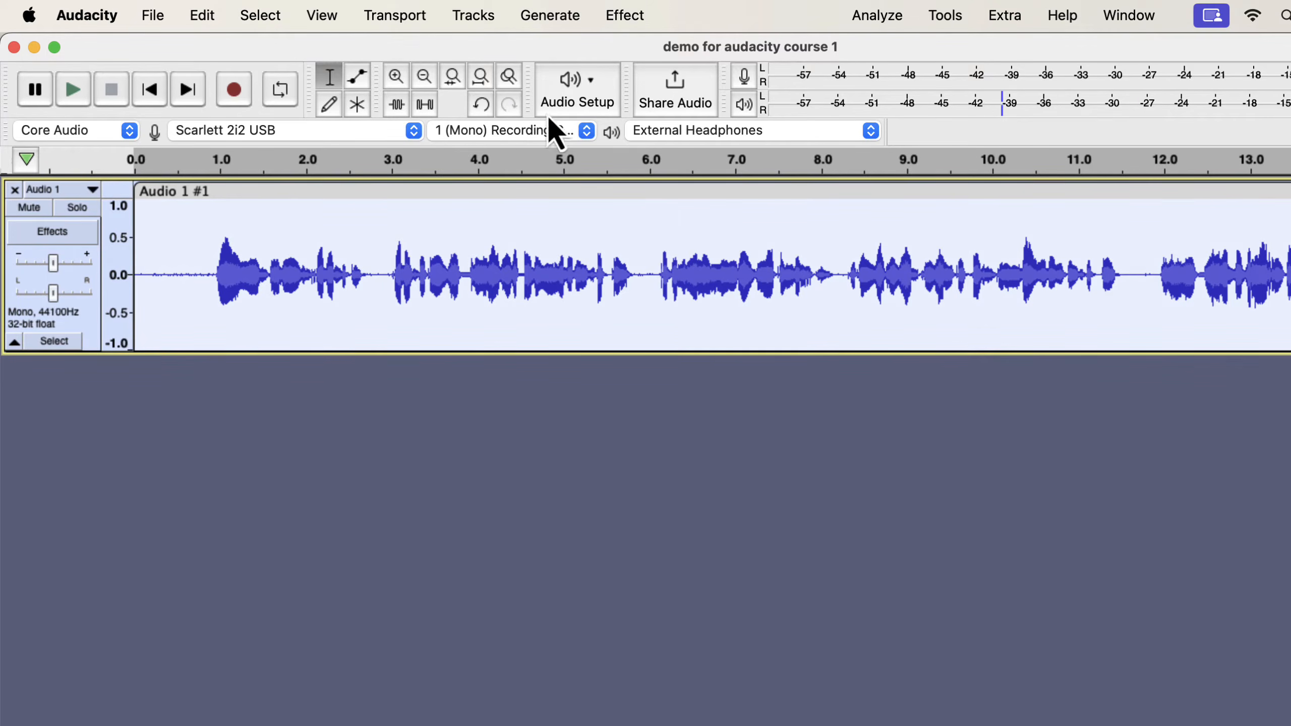
left_click(624, 15)
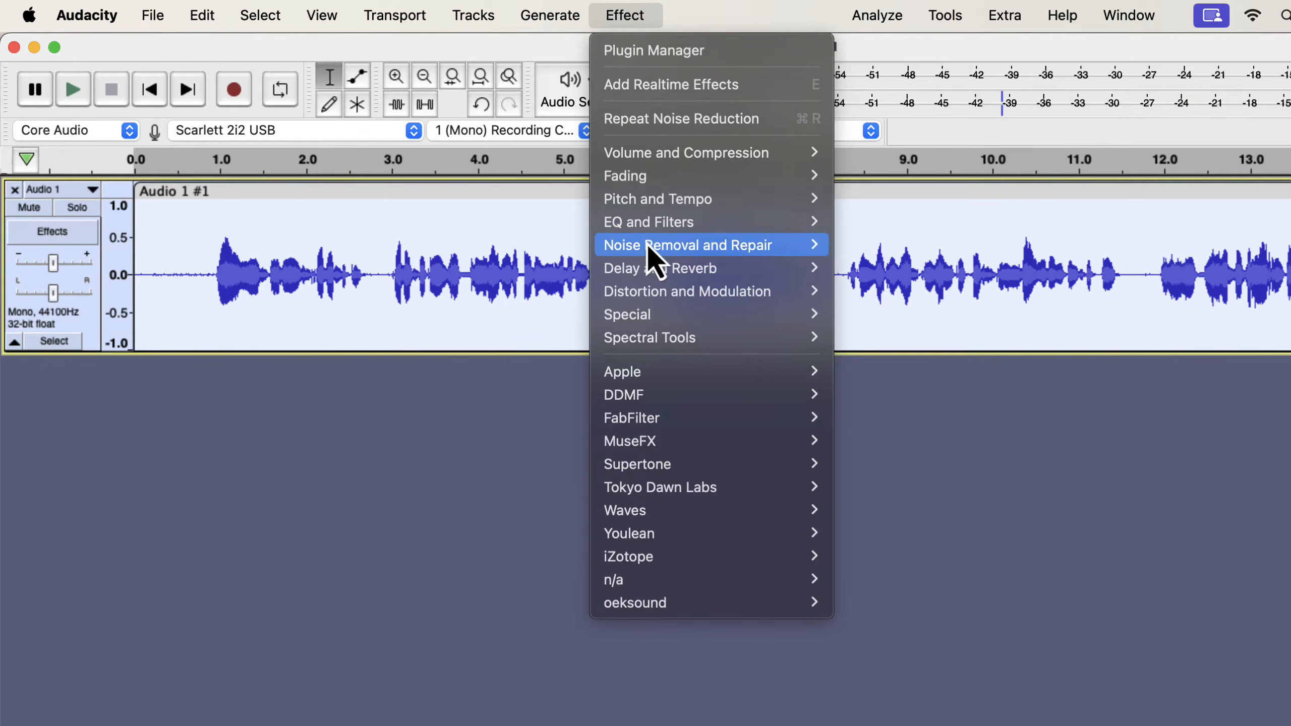
mouse_move(657, 246)
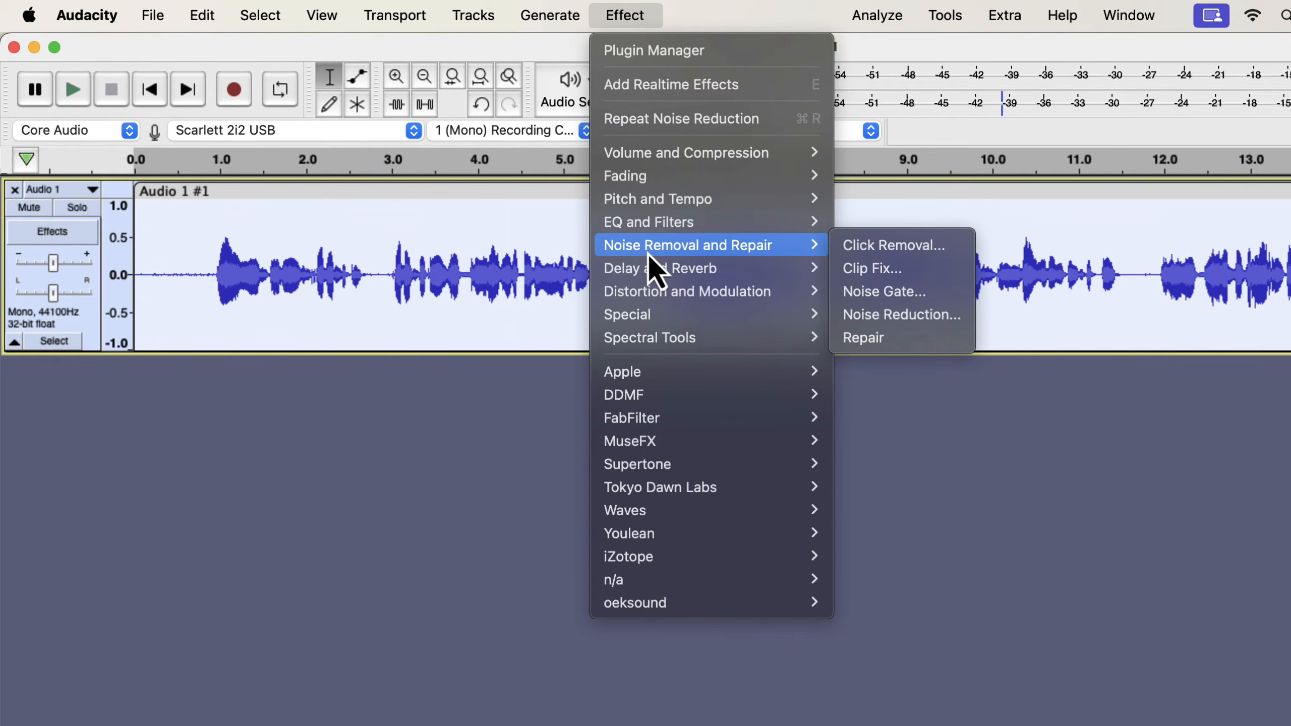
left_click(871, 316)
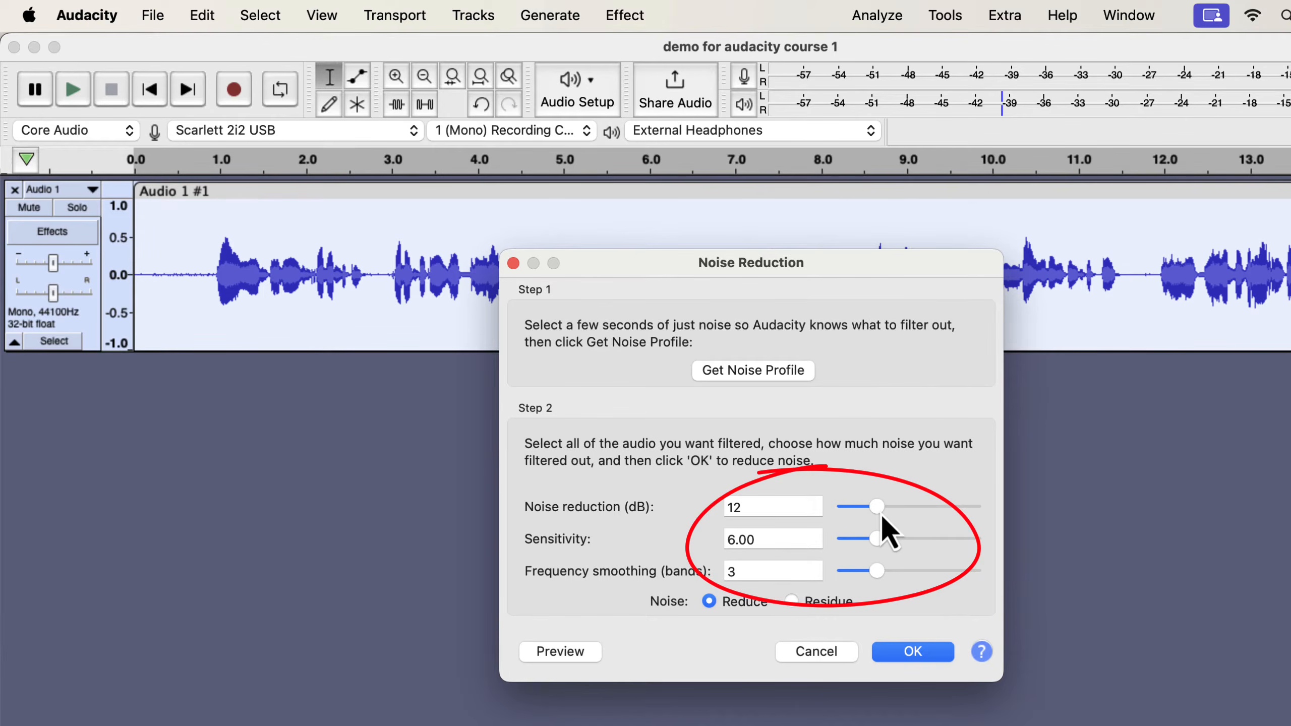
left_click_drag(881, 512, 864, 512)
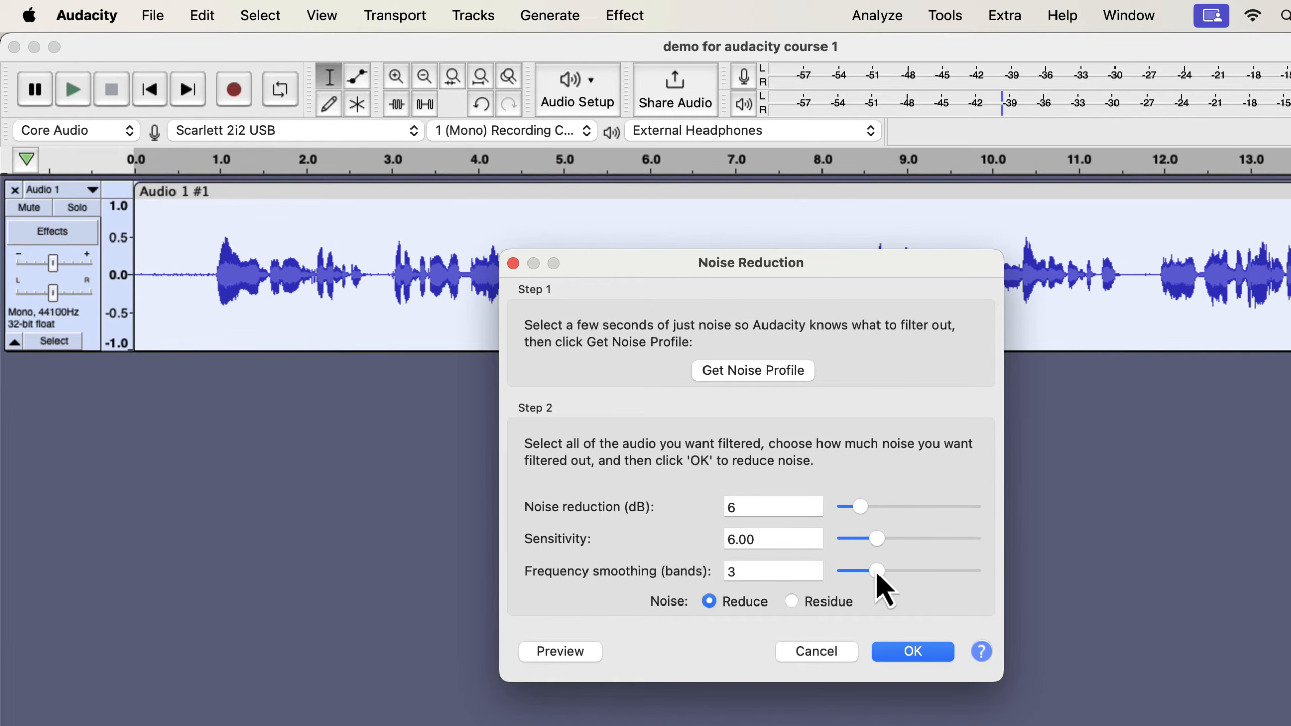
left_click_drag(876, 570, 899, 571)
left_click_drag(862, 519, 881, 513)
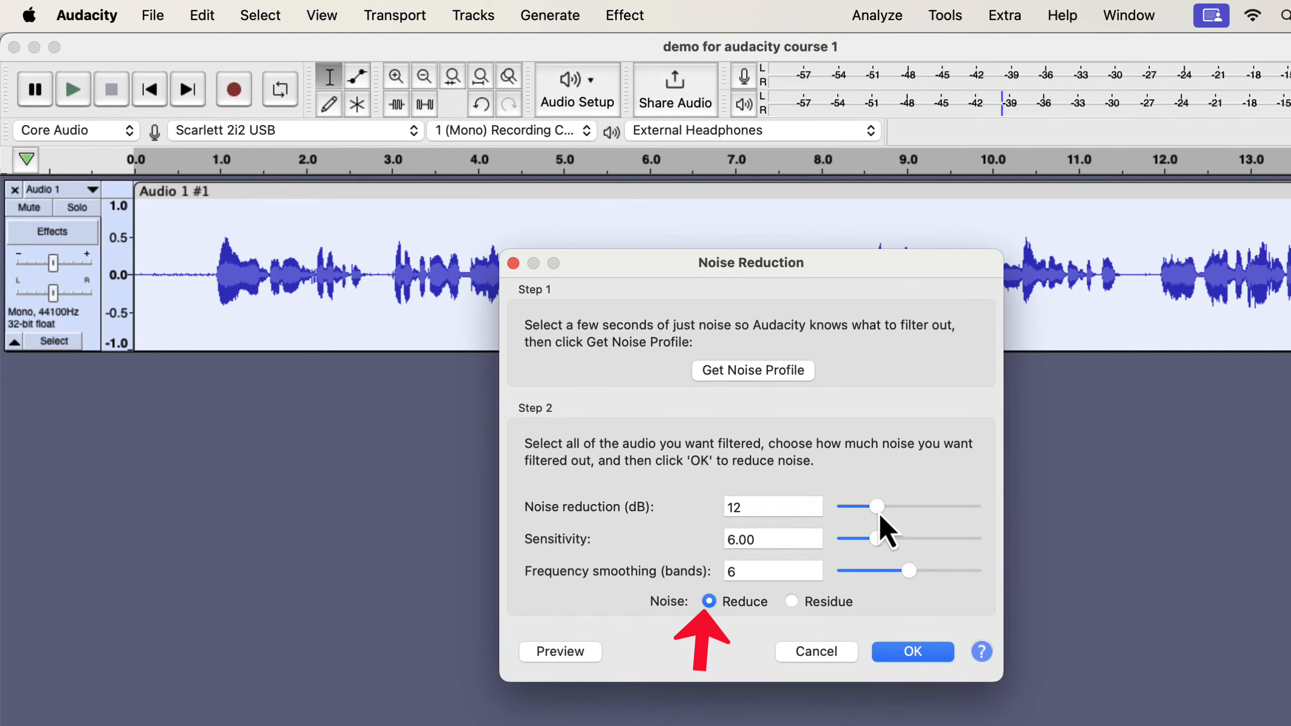
left_click(912, 652)
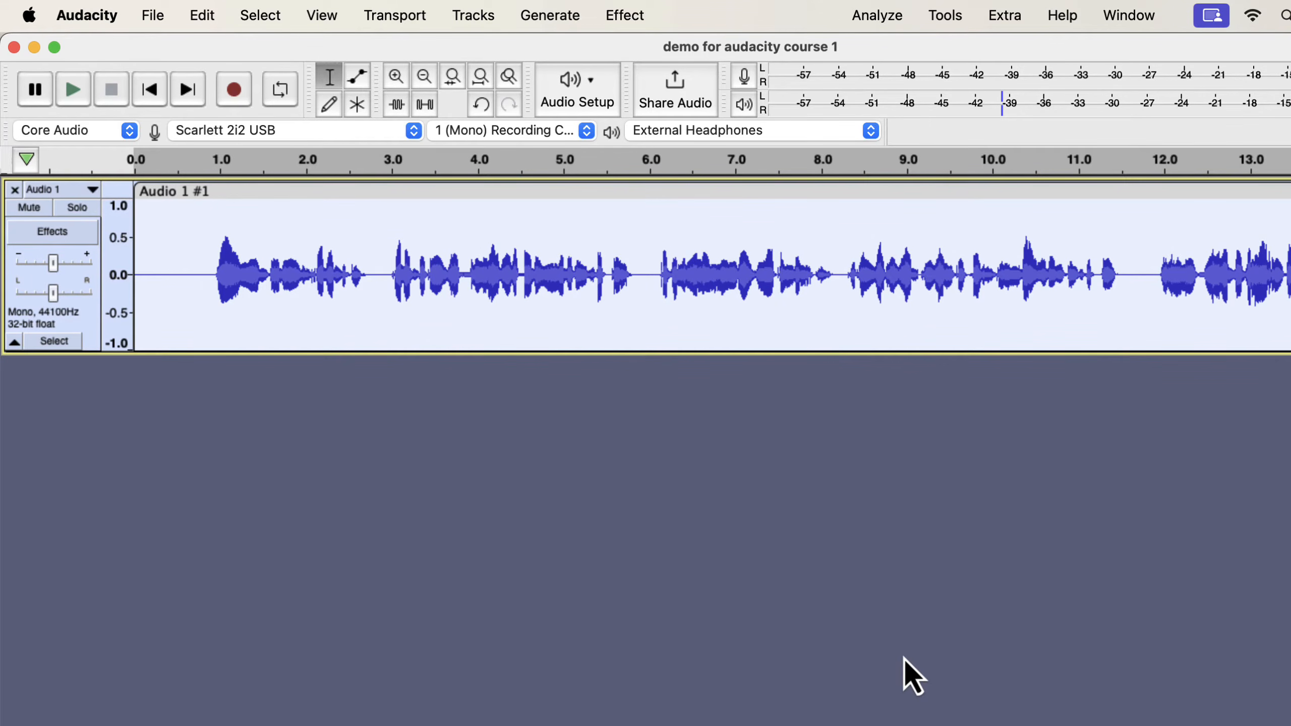
Play only the opening 0.8 seconds or so of the track to check the remaining background noise
left_click(200, 275)
left_click_drag(200, 274, 135, 273)
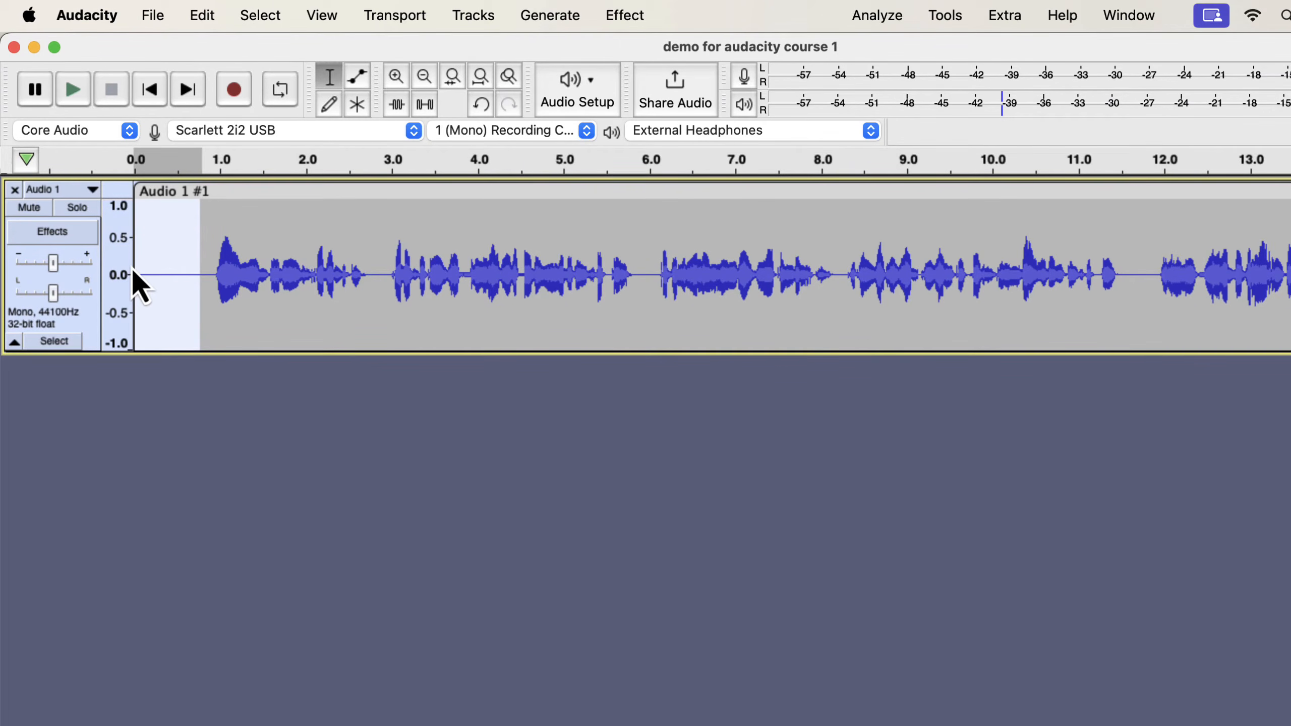
key("space")
Apply Filter Curve EQ to the entire clip using the Low rolloff for speech preset, reshaped so the rolloff starts near 80 Hz
double_click(289, 247)
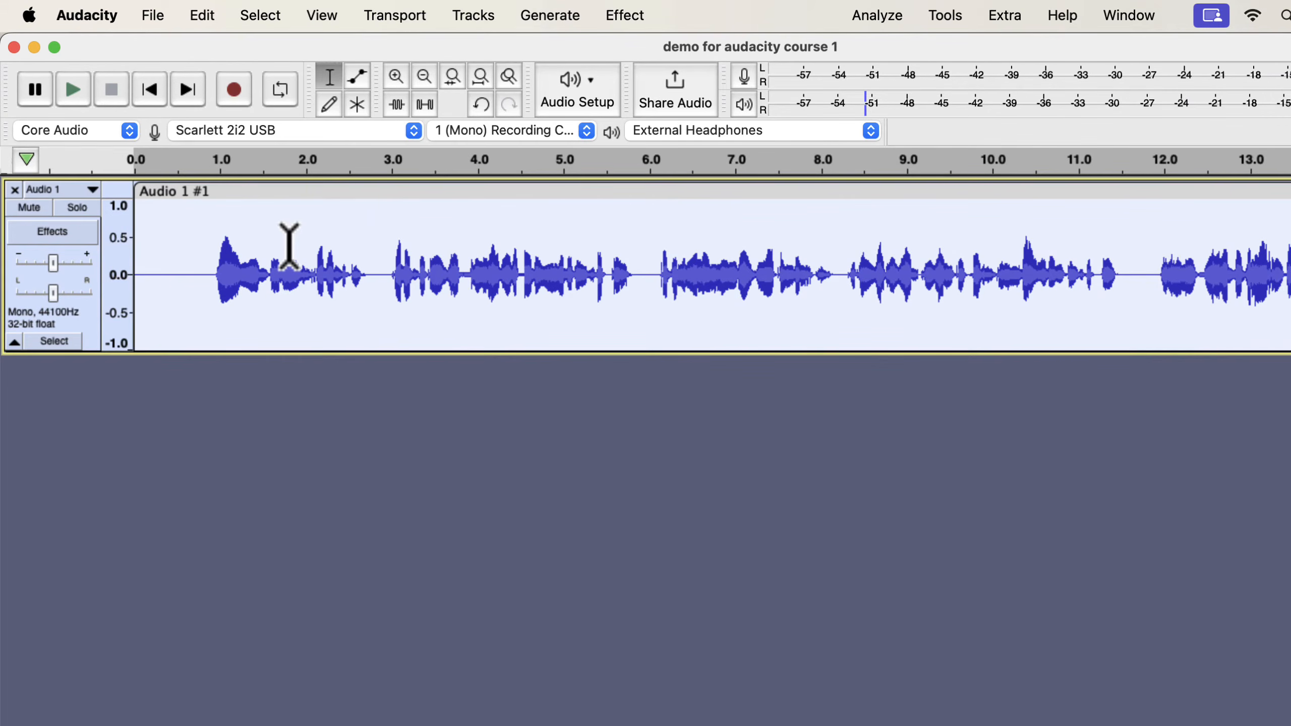
left_click(629, 16)
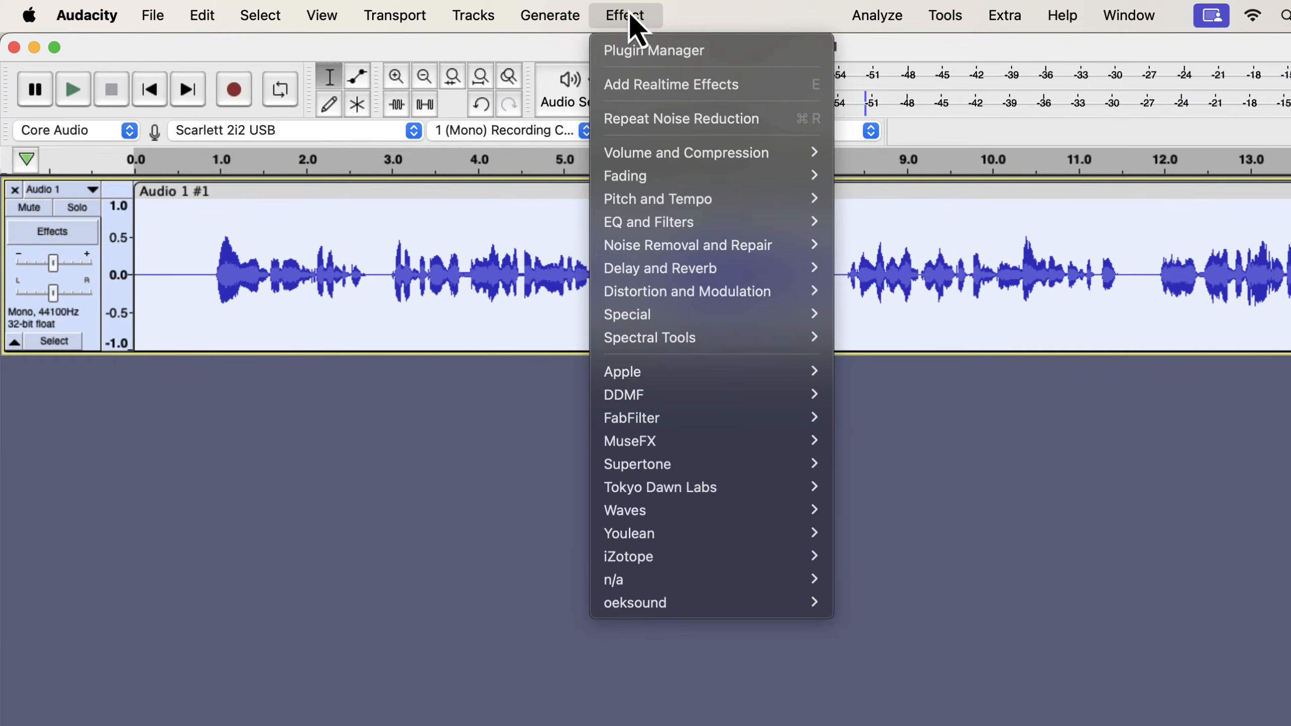
mouse_move(648, 223)
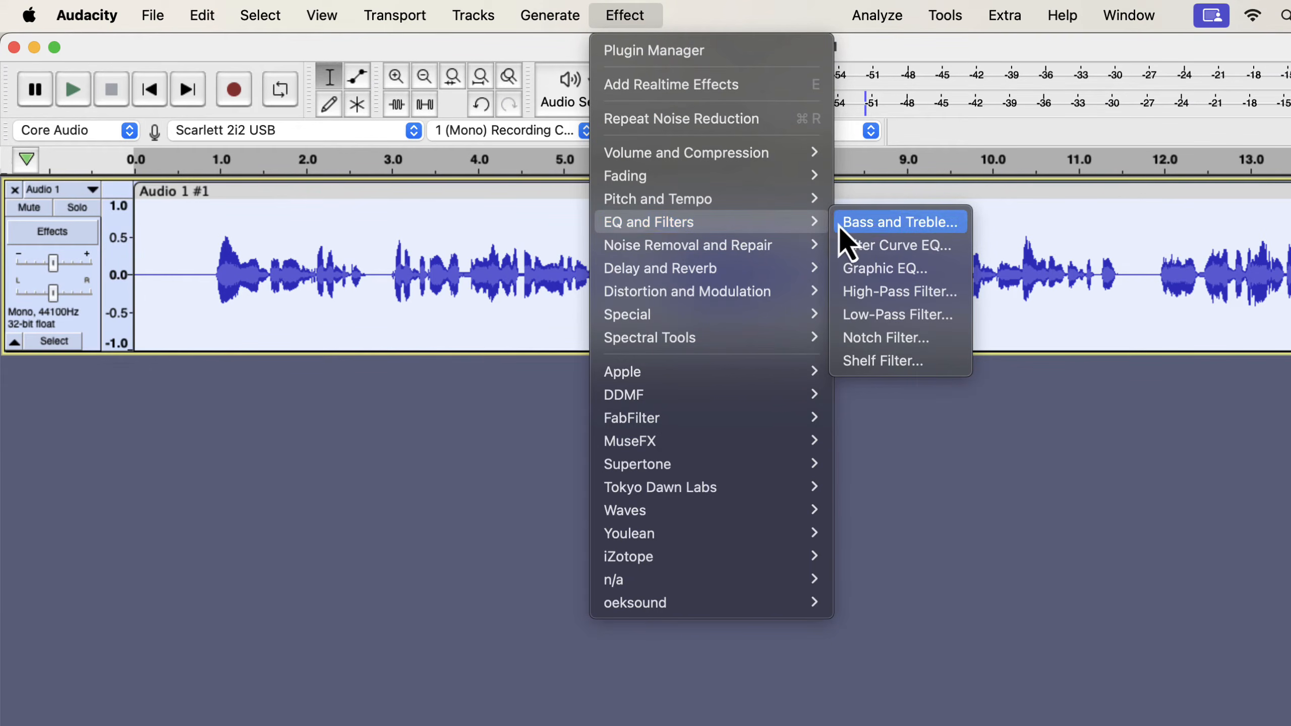
left_click(876, 246)
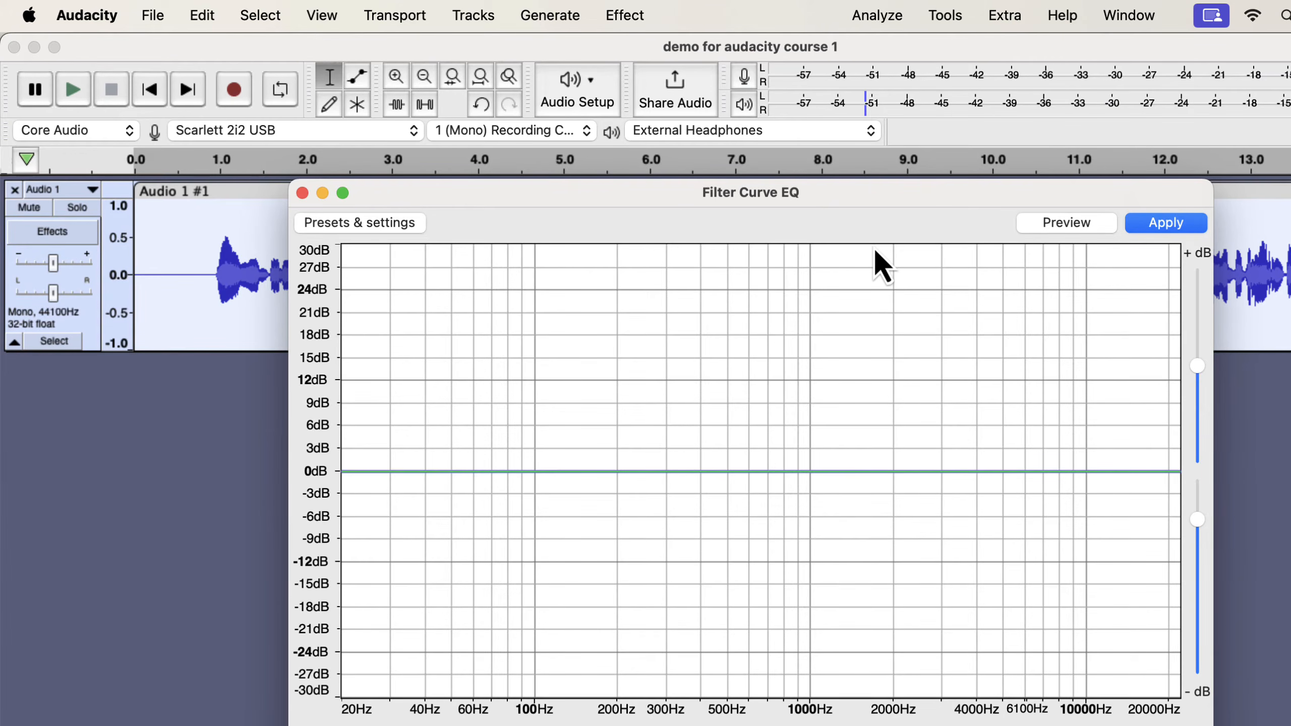
left_click(338, 223)
mouse_move(351, 328)
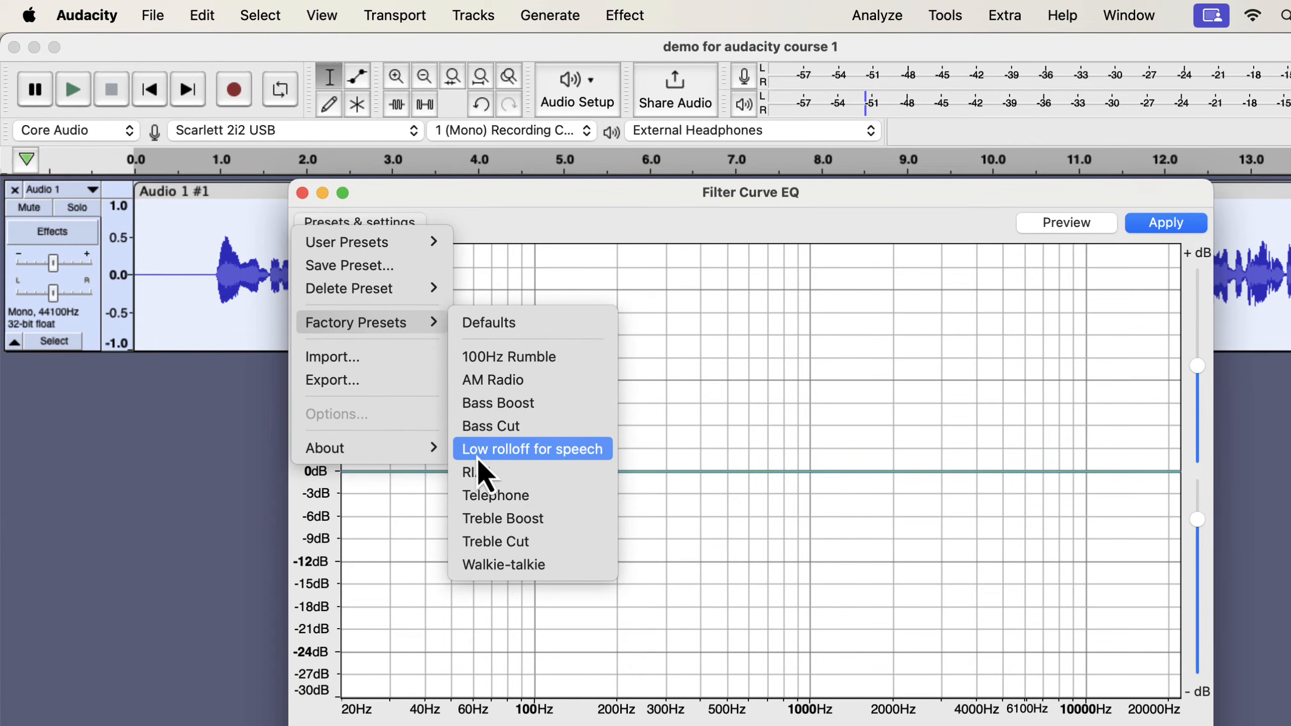
left_click(584, 449)
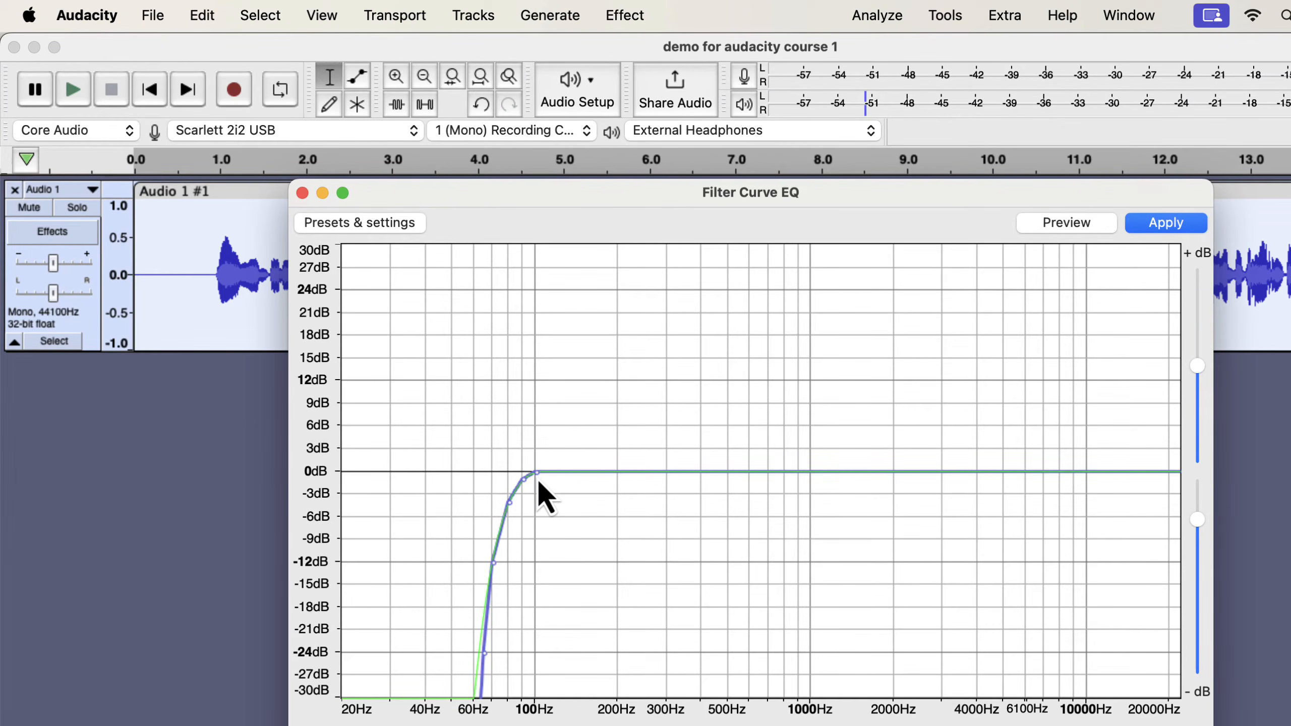
left_click_drag(525, 487, 497, 505)
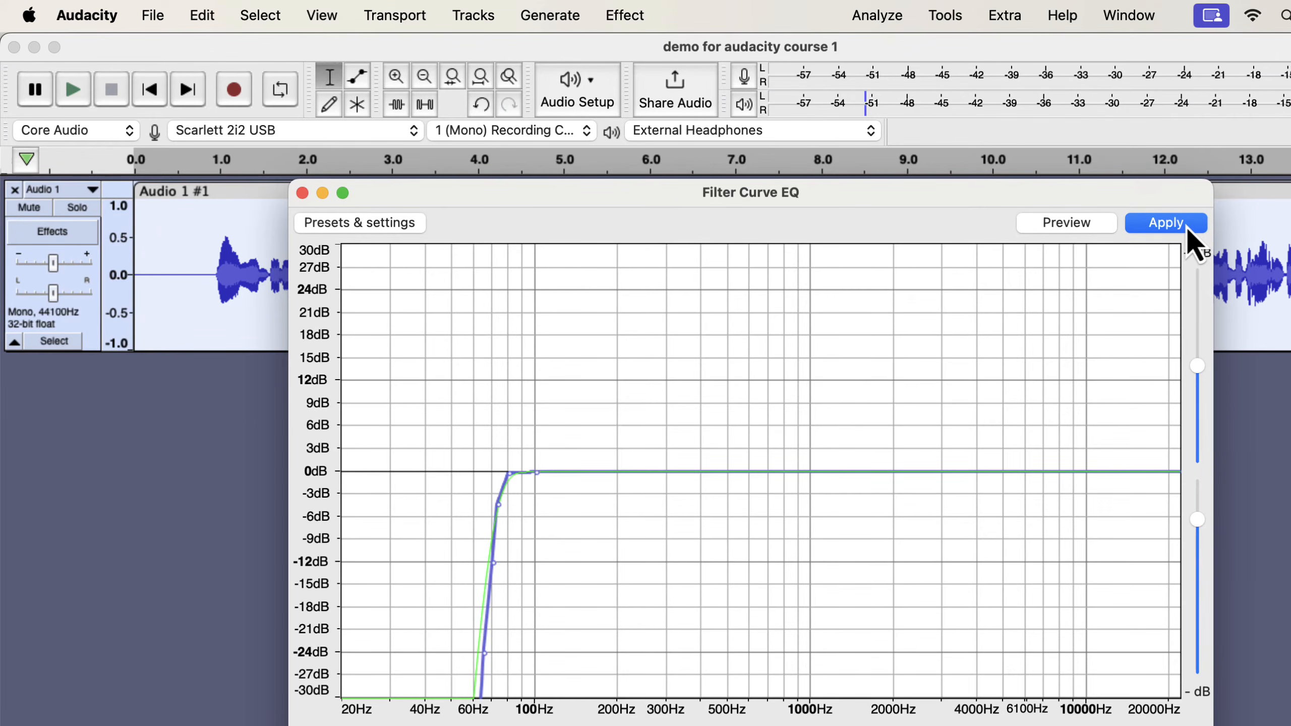
left_click(1168, 223)
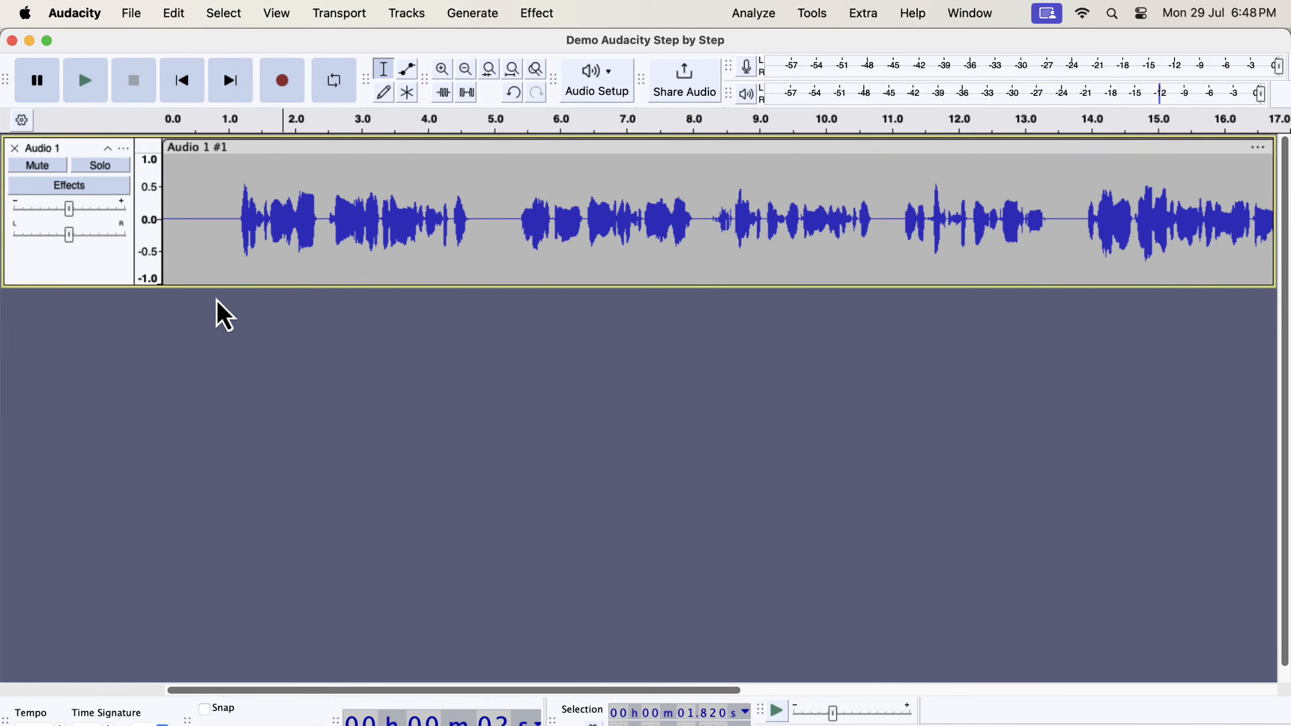
Open the Compressor for the entire Audio 1 clip and place its dialog below the waveform
double_click(370, 226)
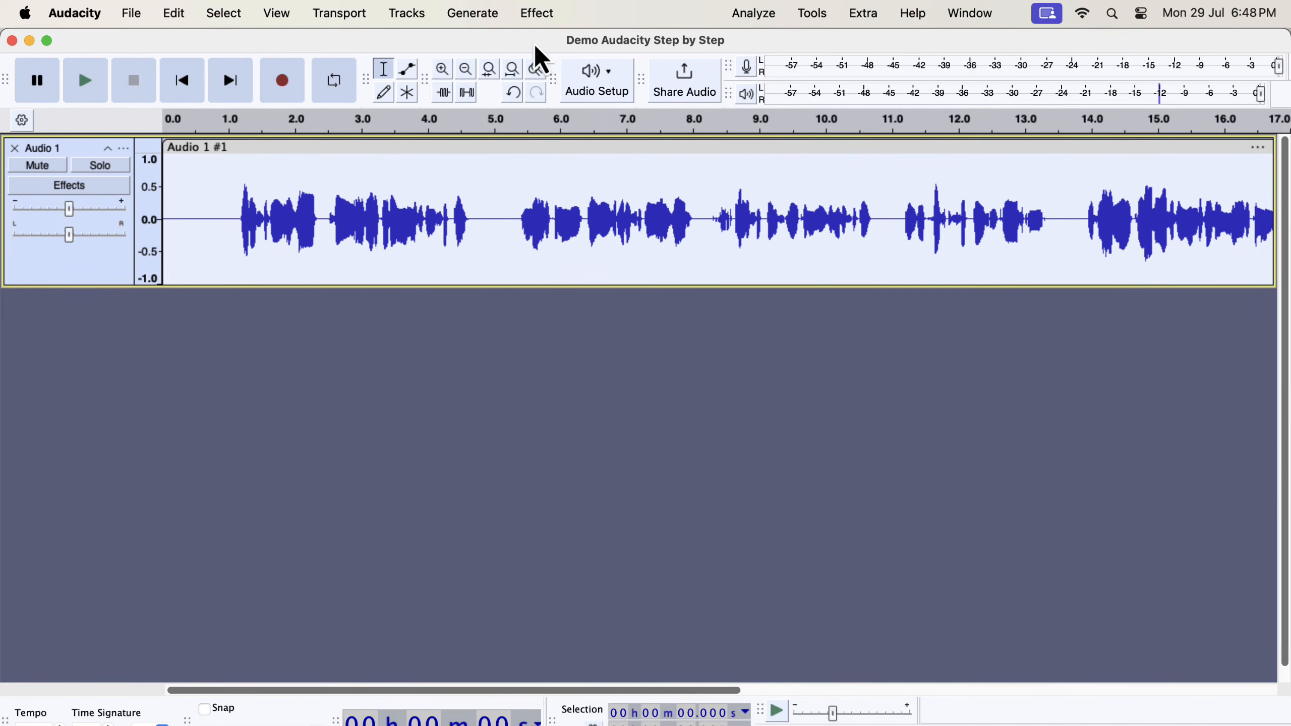
left_click(540, 20)
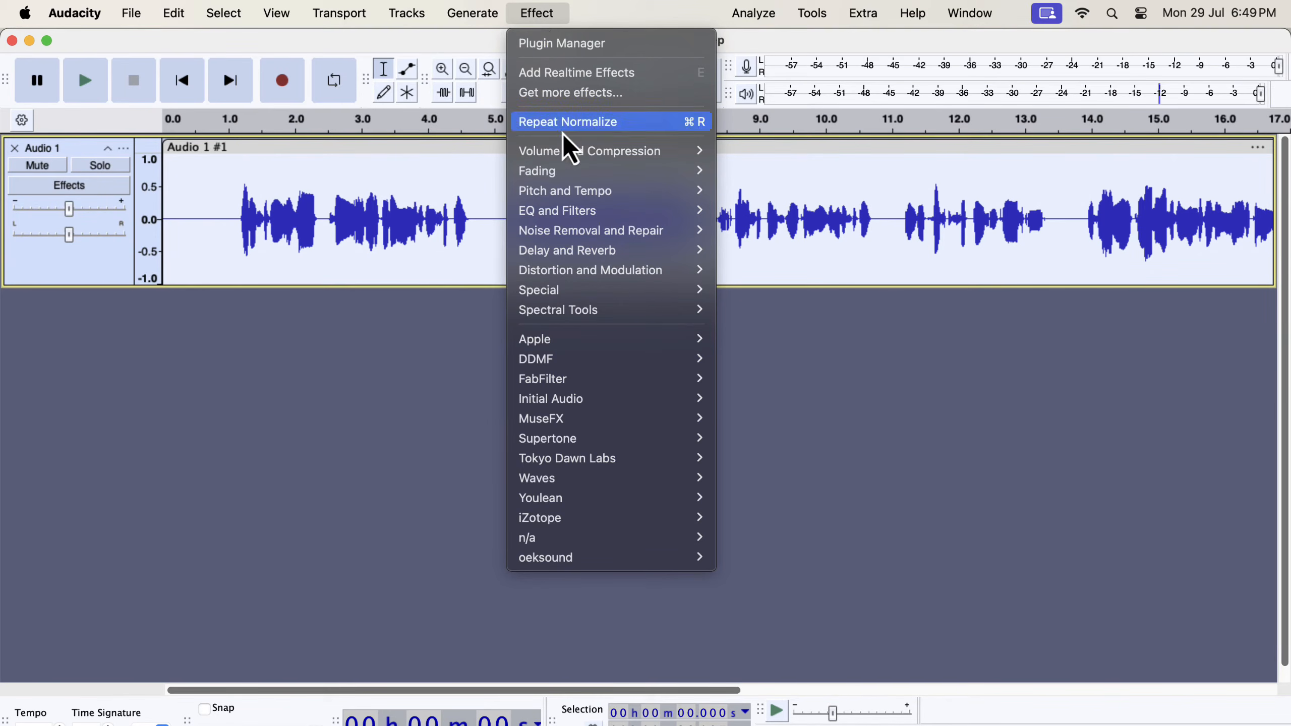
mouse_move(566, 150)
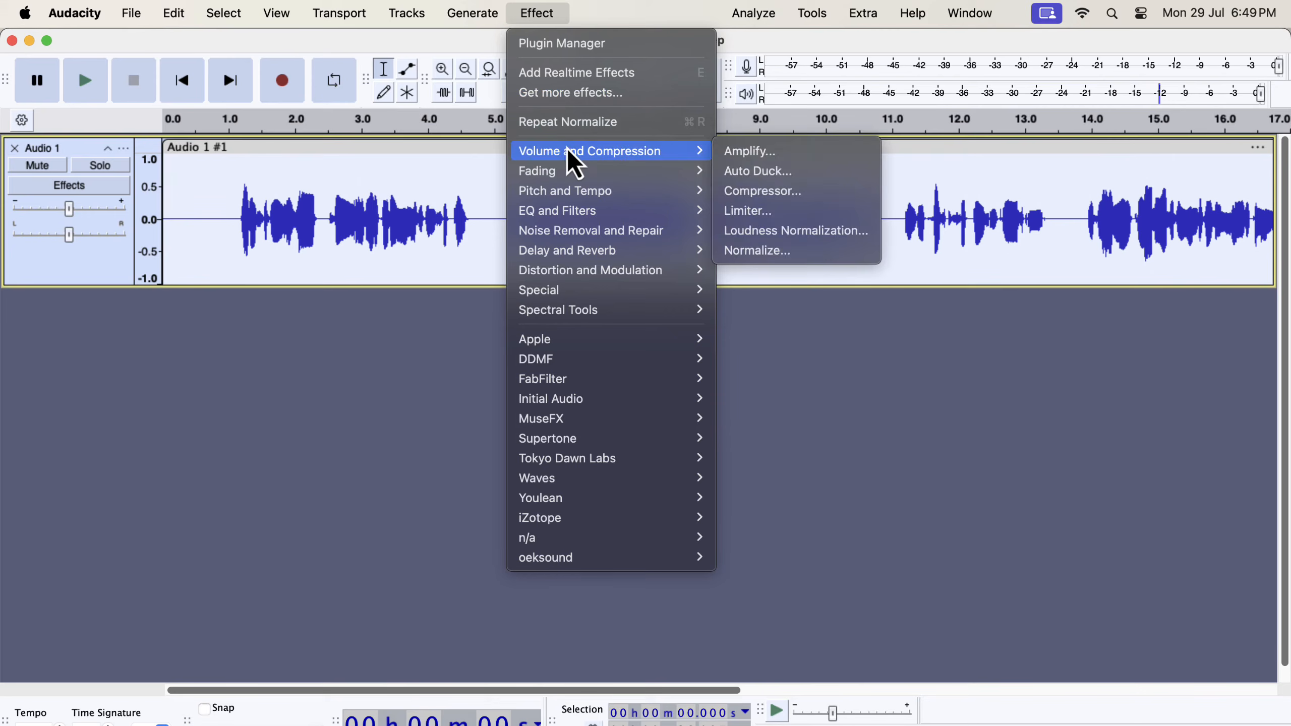
left_click(739, 192)
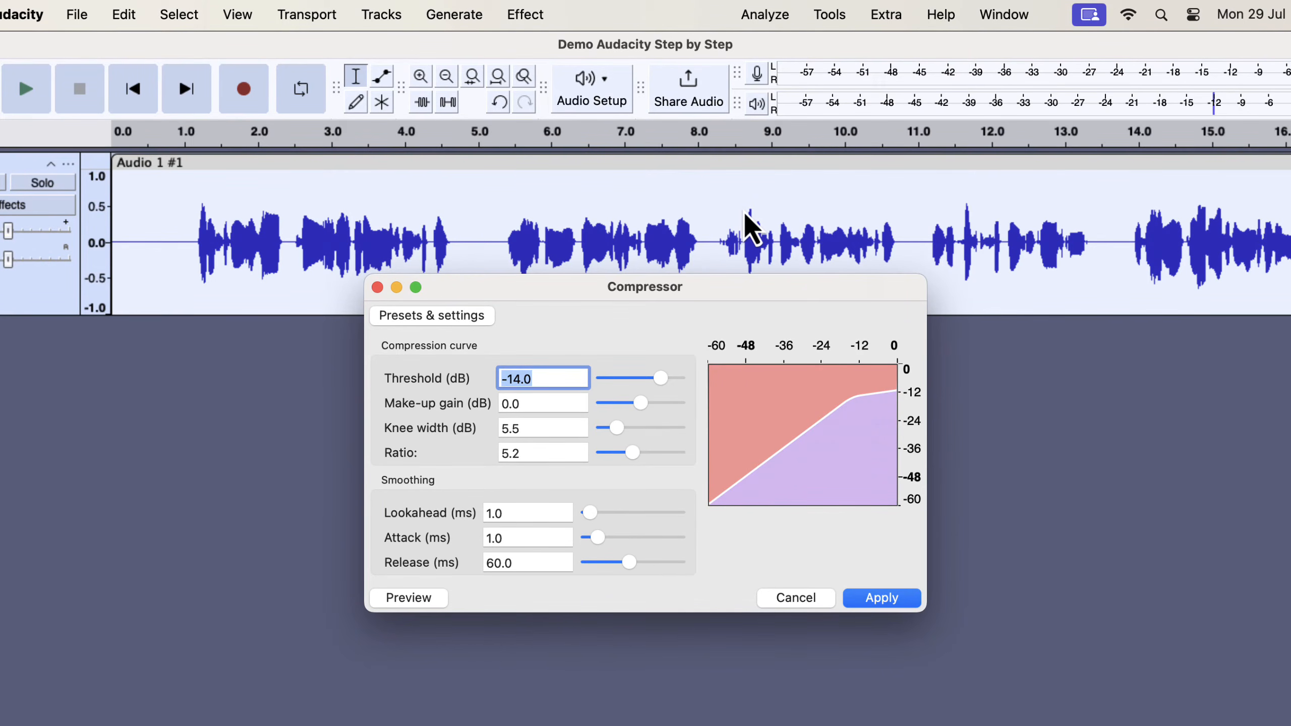
left_click_drag(636, 300, 597, 342)
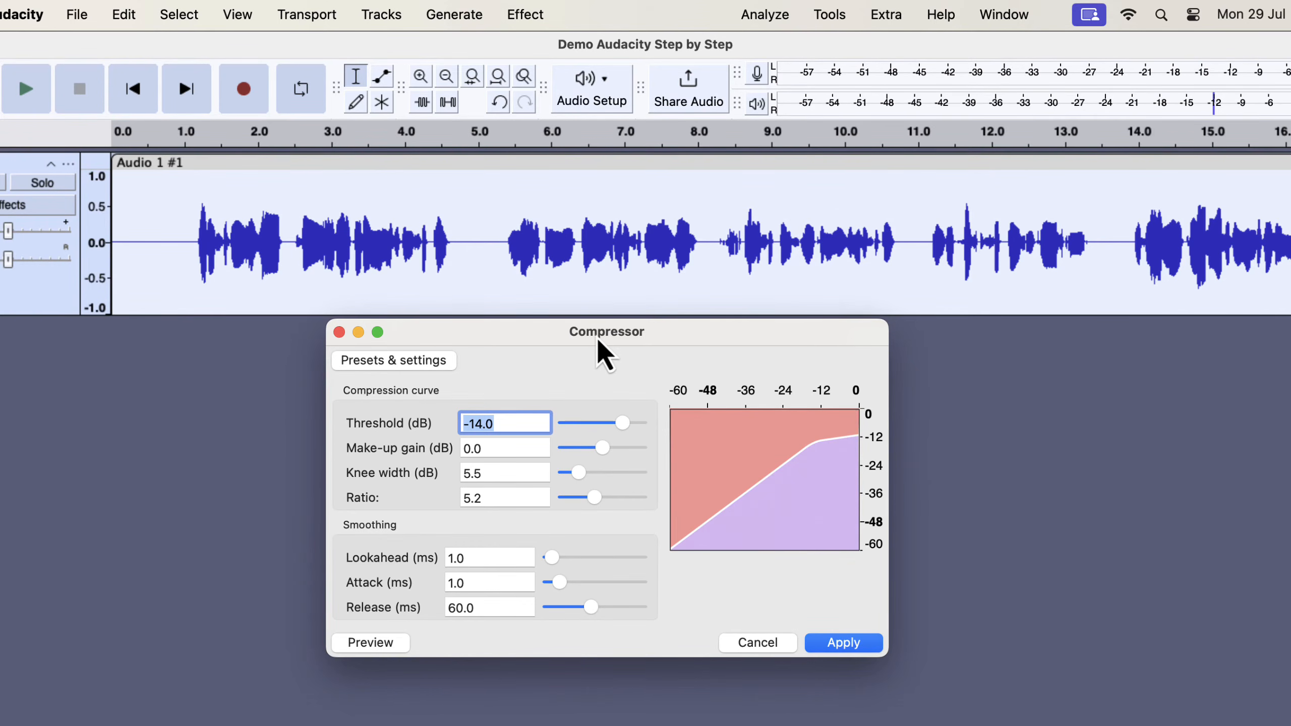
Try the Compressor's Defaults factory preset with the threshold lowered to -14.9 dB and a slightly higher ratio
left_click(407, 363)
mouse_move(414, 452)
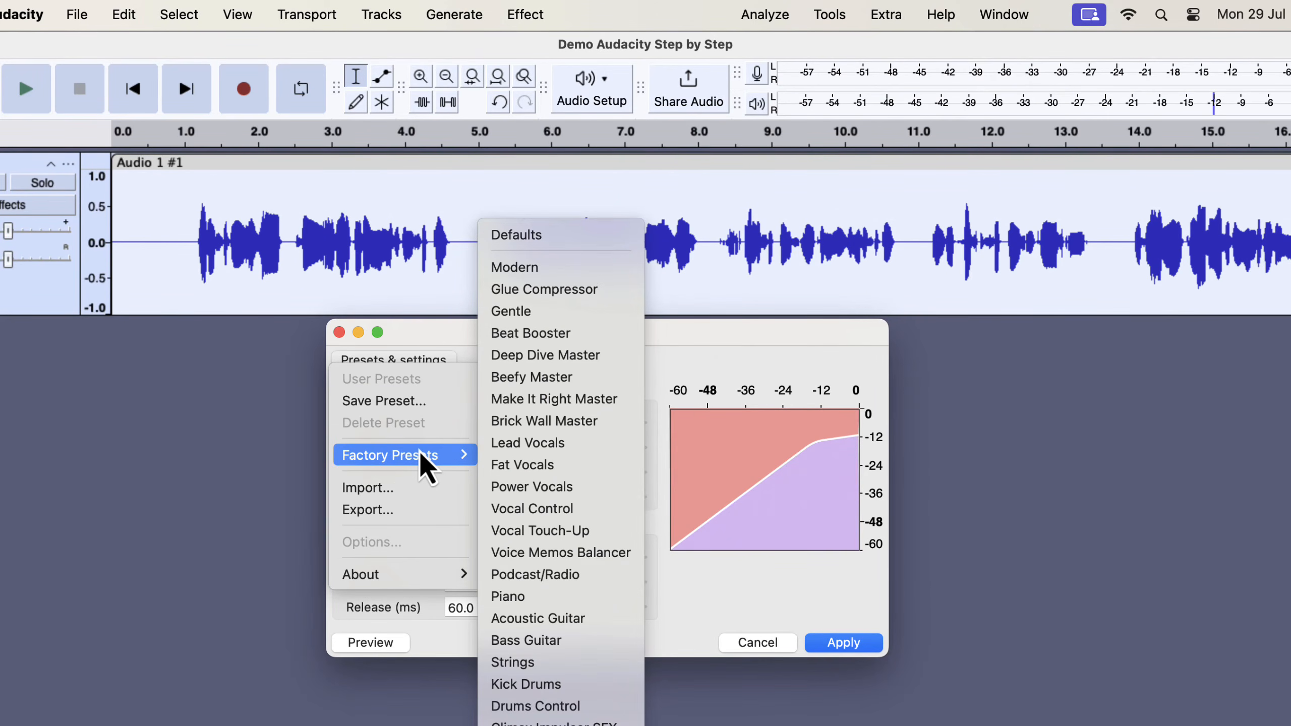
left_click(561, 234)
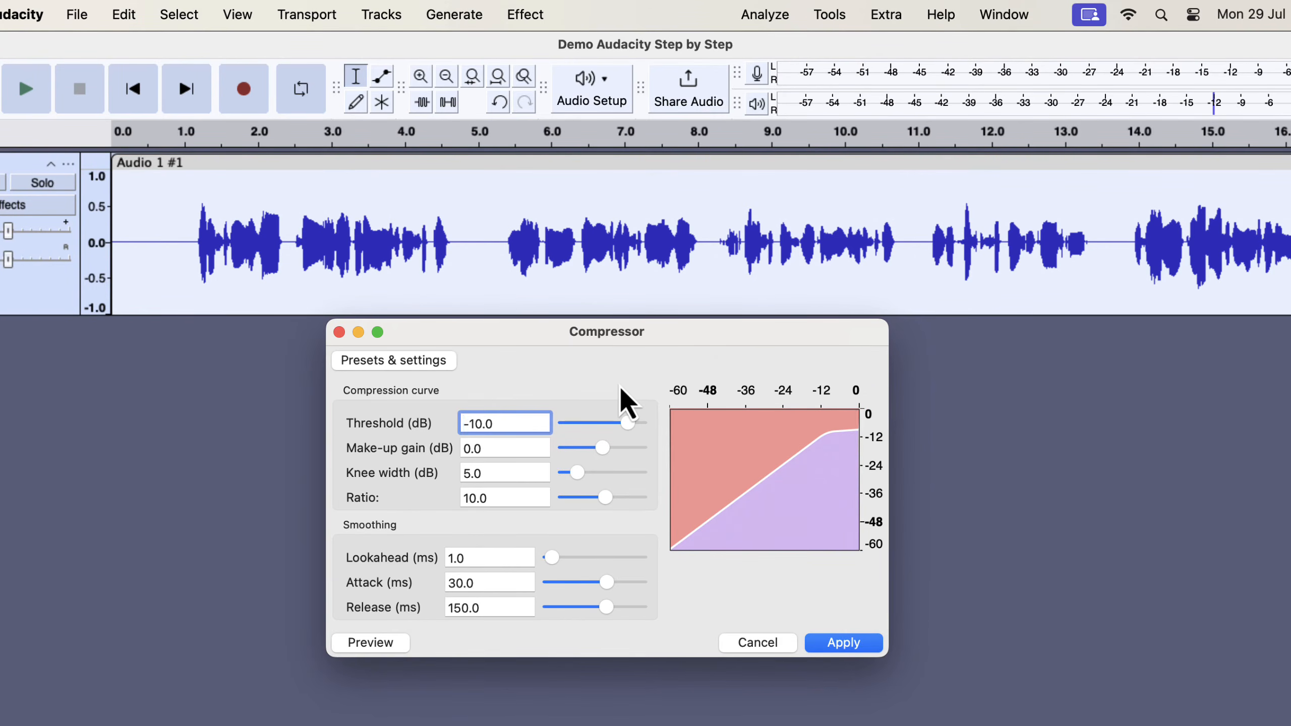
mouse_move(628, 424)
left_mouse_down()
mouse_move(594, 418)
mouse_move(621, 416)
left_mouse_up()
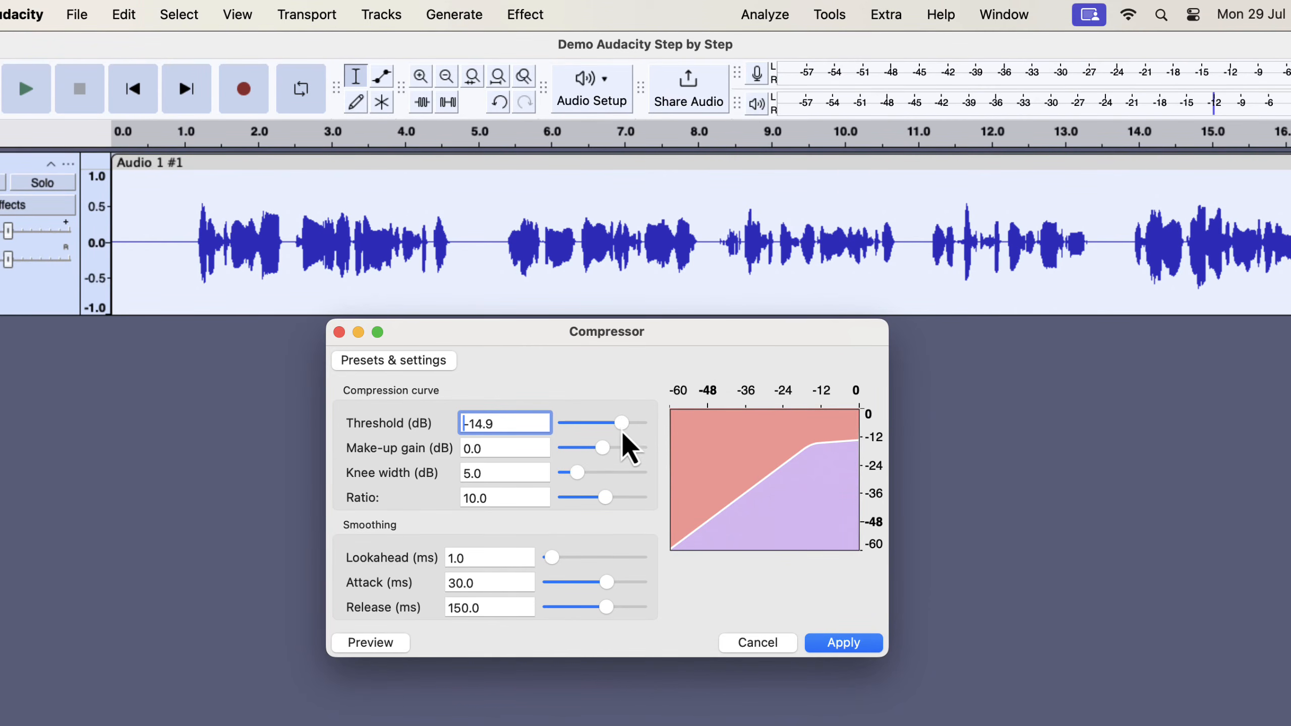
mouse_move(608, 502)
left_mouse_down()
mouse_move(628, 502)
mouse_move(577, 504)
mouse_move(614, 500)
left_mouse_up()
Load the Compressor's Lead Vocals factory preset, fine-tune the ratio and apply the compression to the clip
left_click(423, 368)
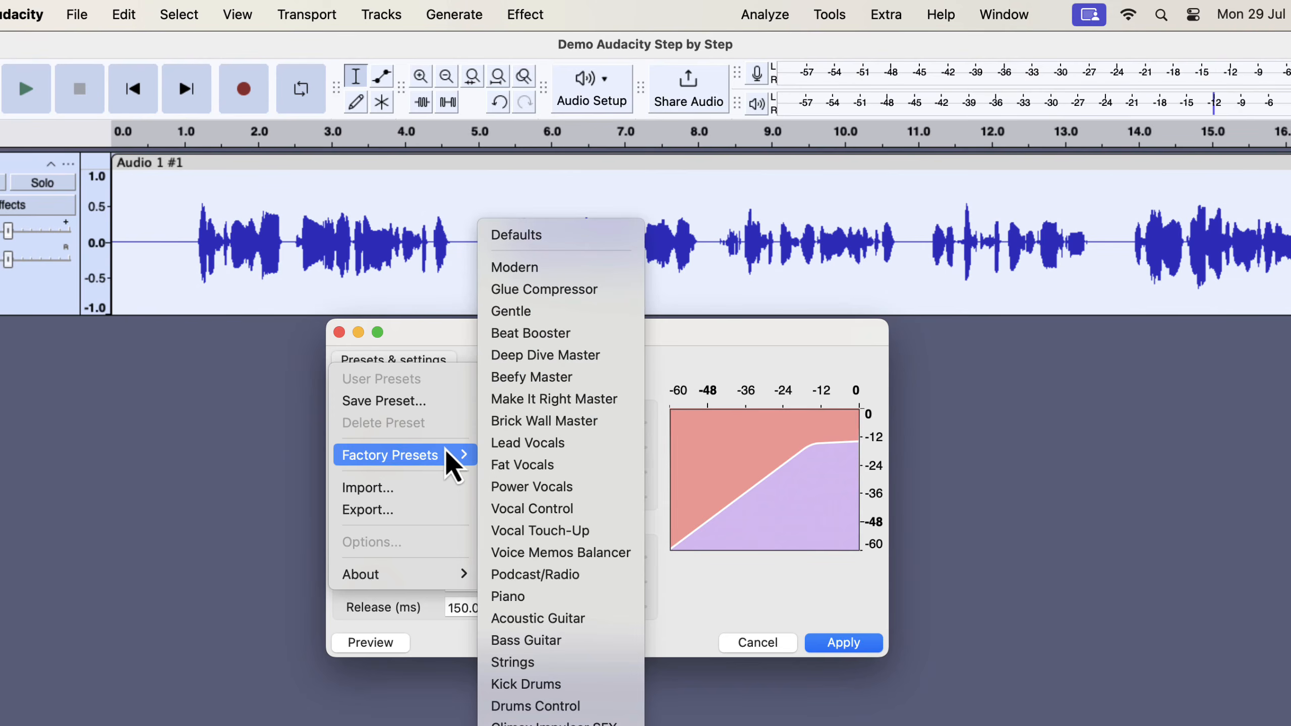
left_click(606, 448)
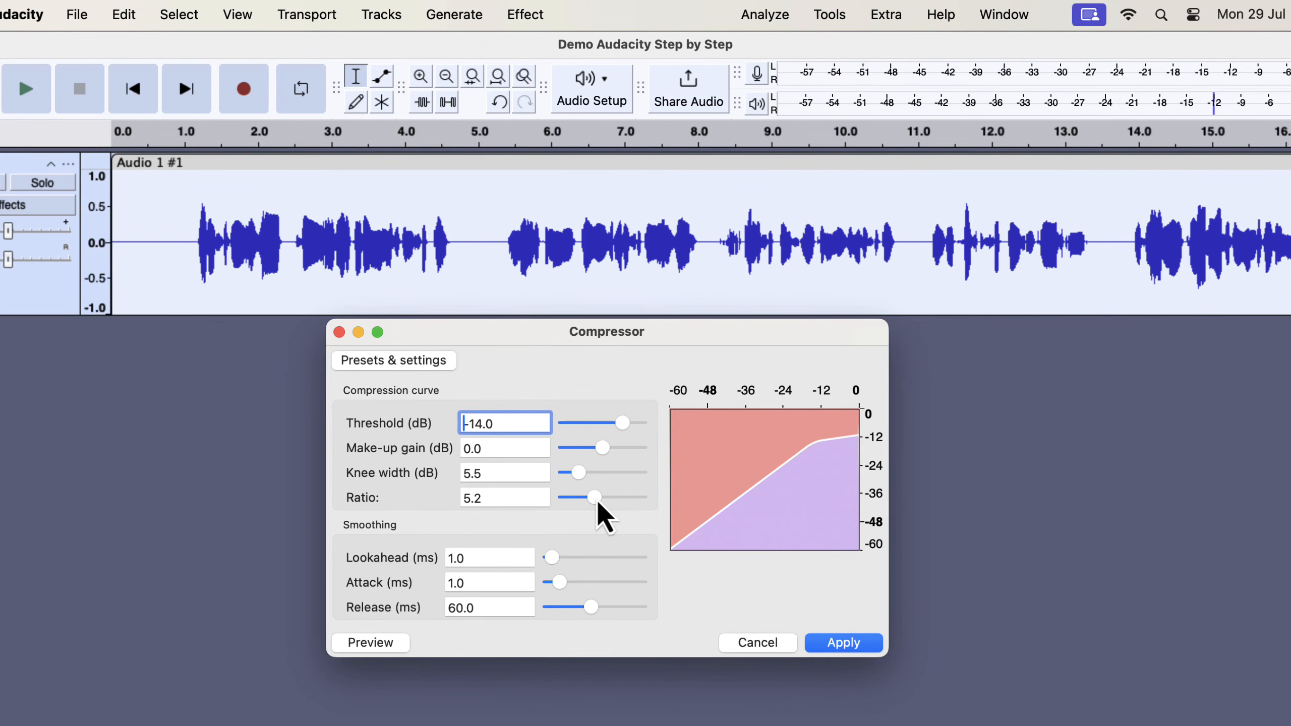
left_click_drag(595, 498, 590, 499)
left_click_drag(591, 500, 594, 501)
left_click(839, 642)
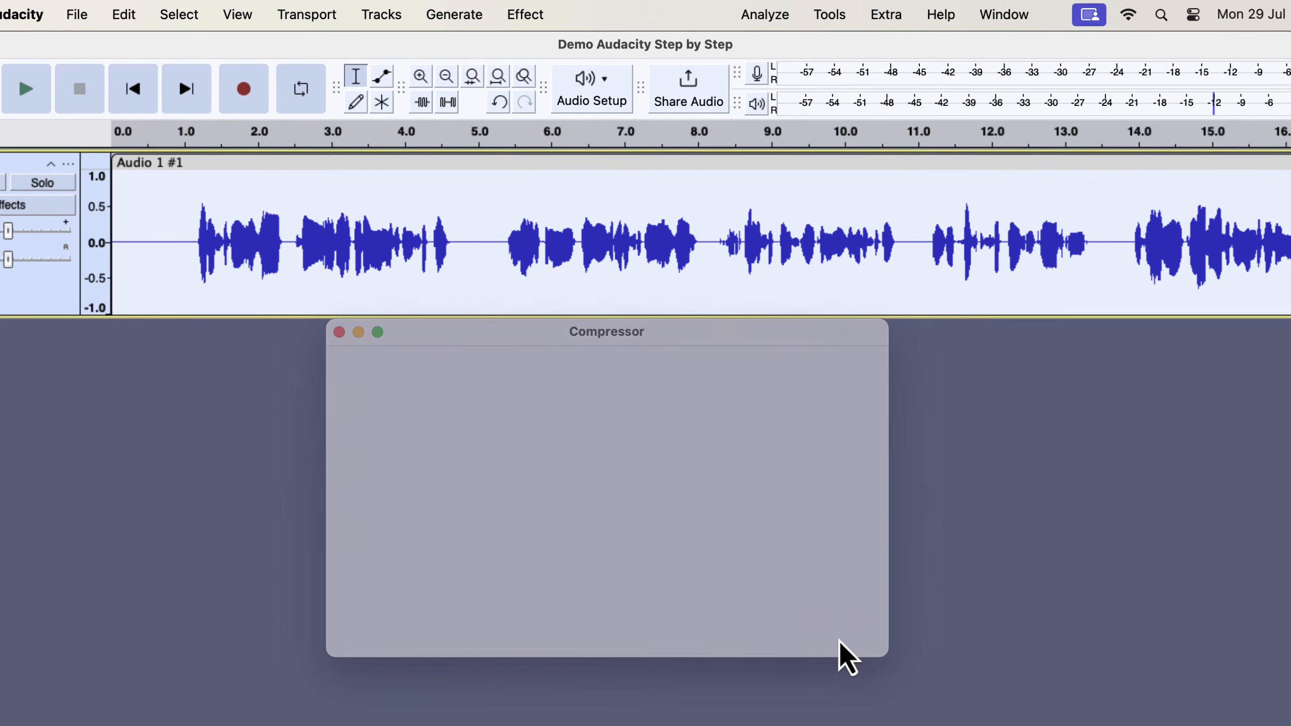
Normalize the compressed clip to a peak amplitude of -3.0 dB with DC offset removal
left_click(541, 20)
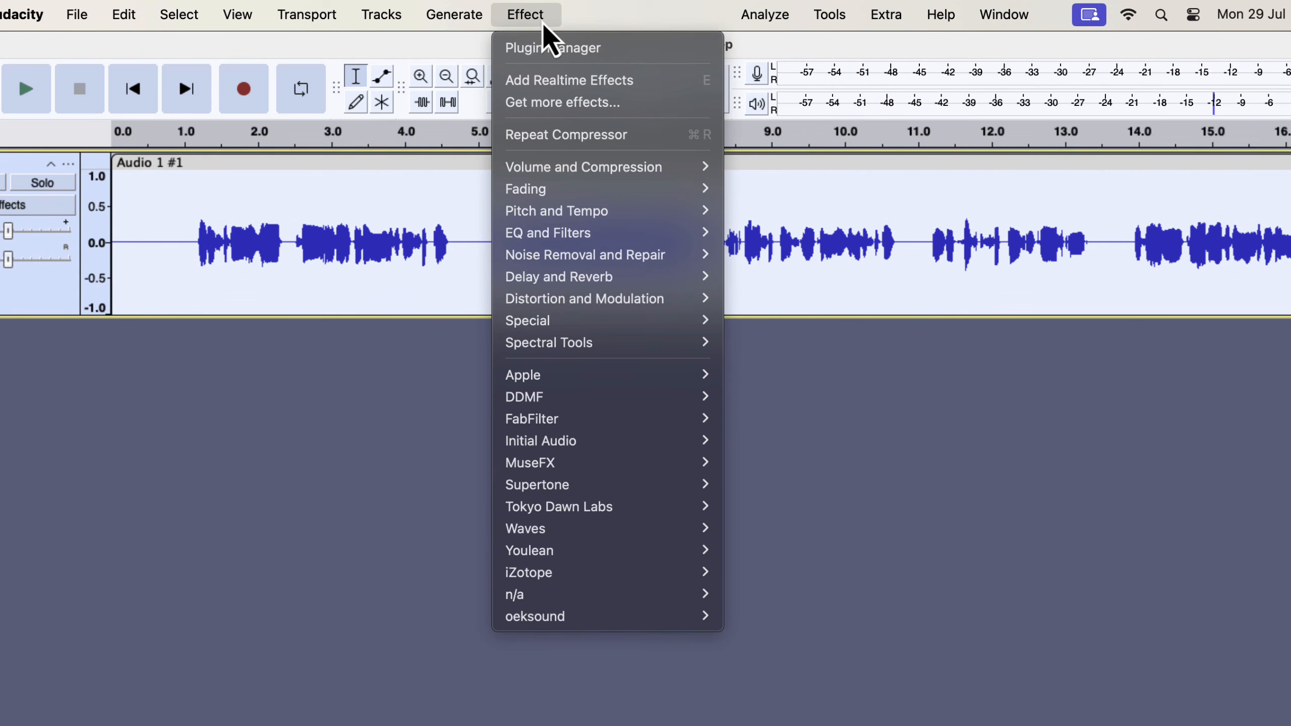
mouse_move(565, 173)
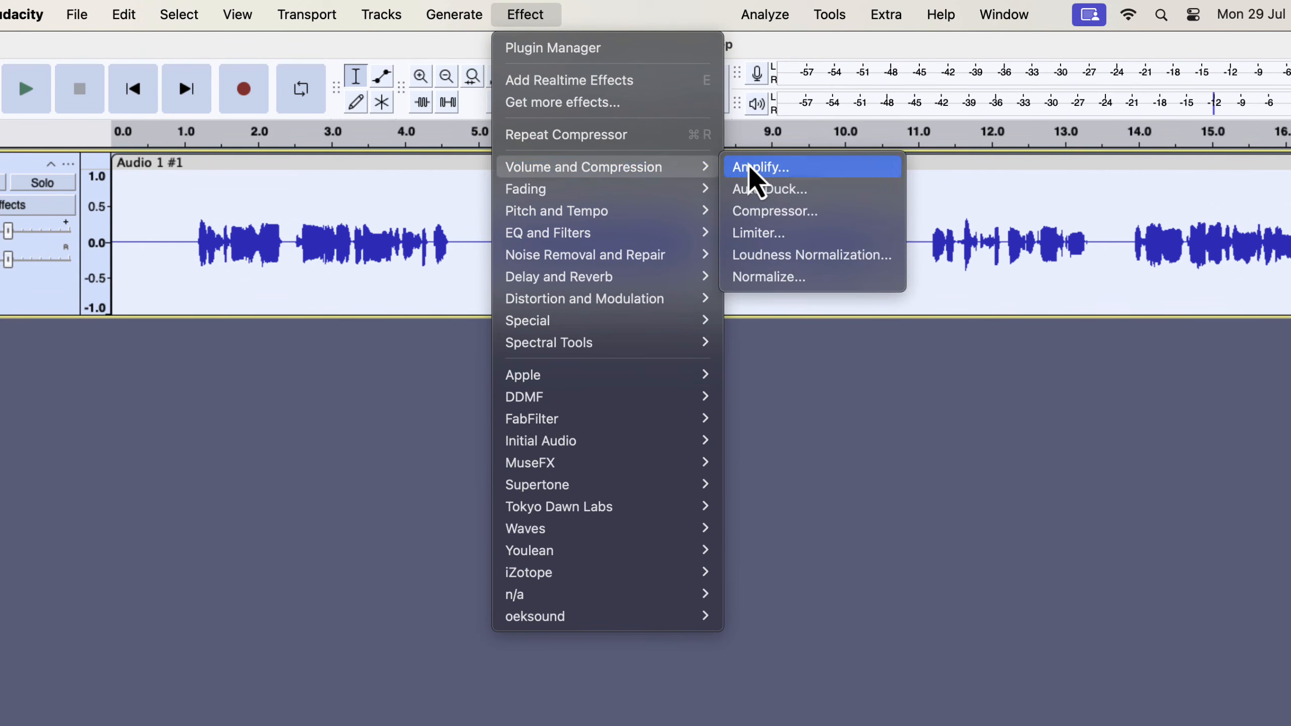
left_click(764, 279)
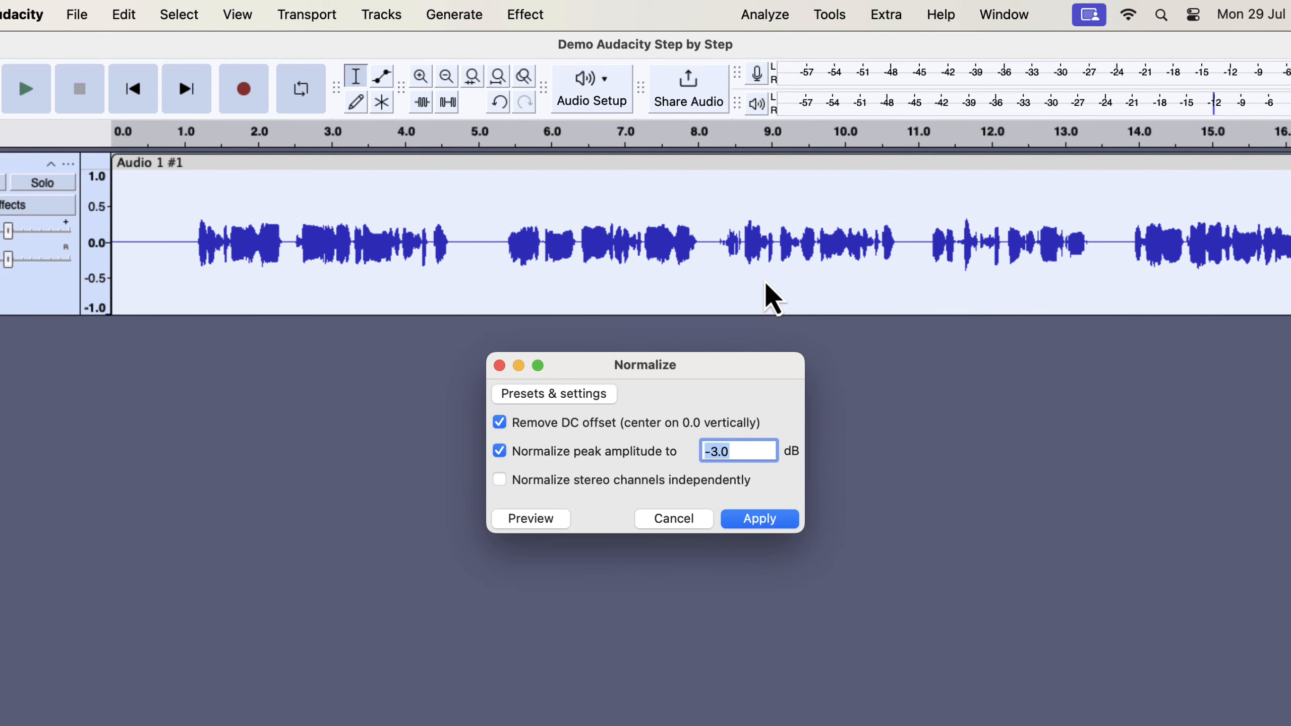
left_click(773, 524)
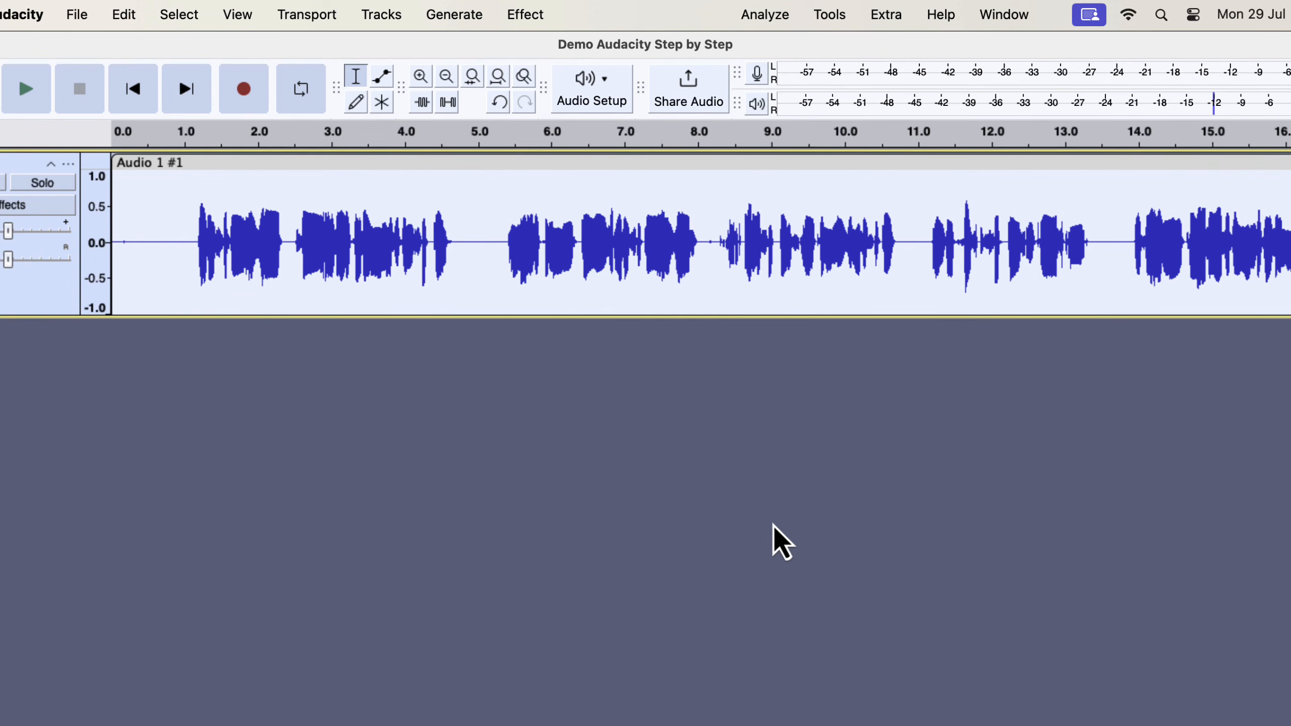
Play the processed recording from about 0.8 seconds through the end of the speech, and stop playback
left_click(172, 224)
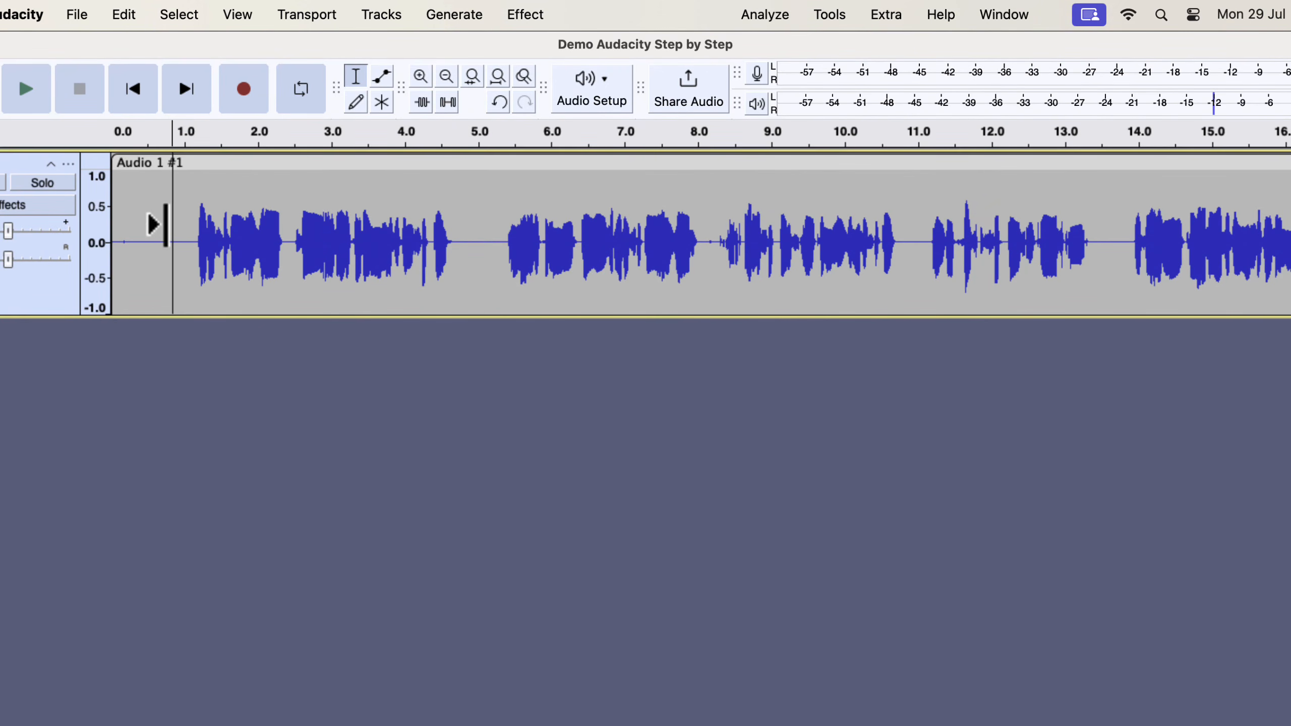
key("space")
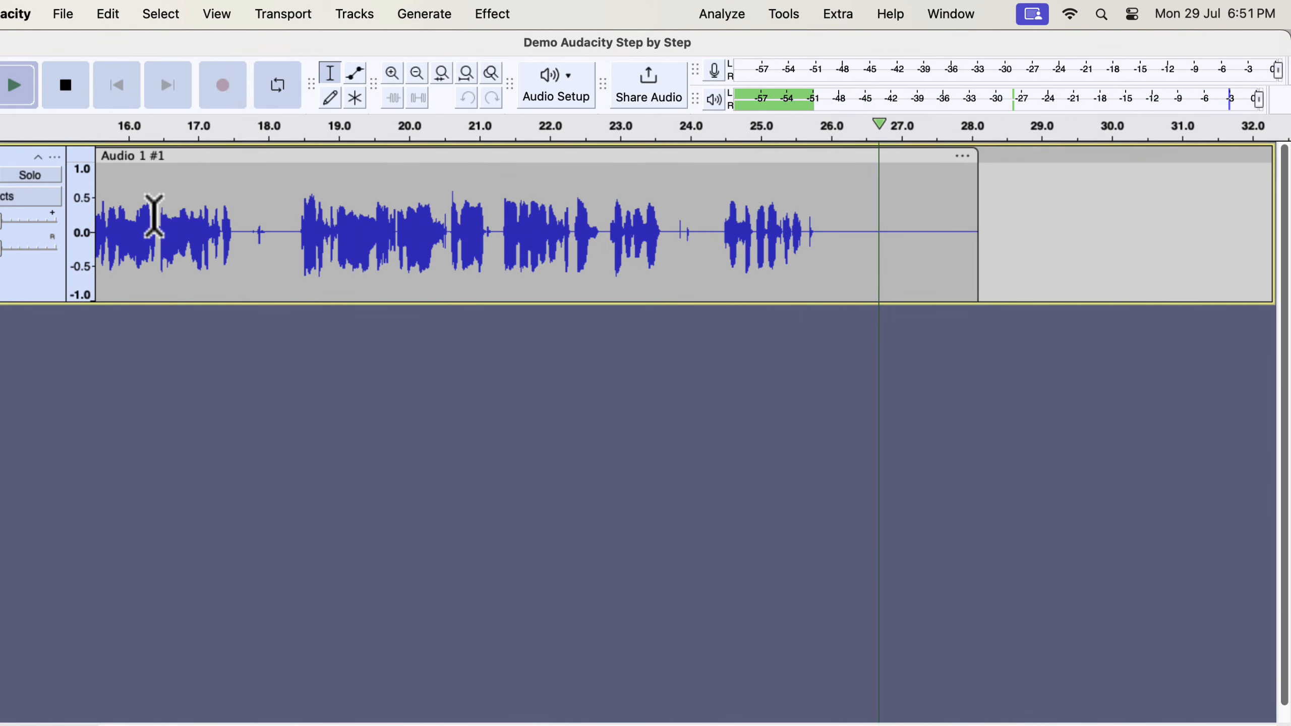
key("space")
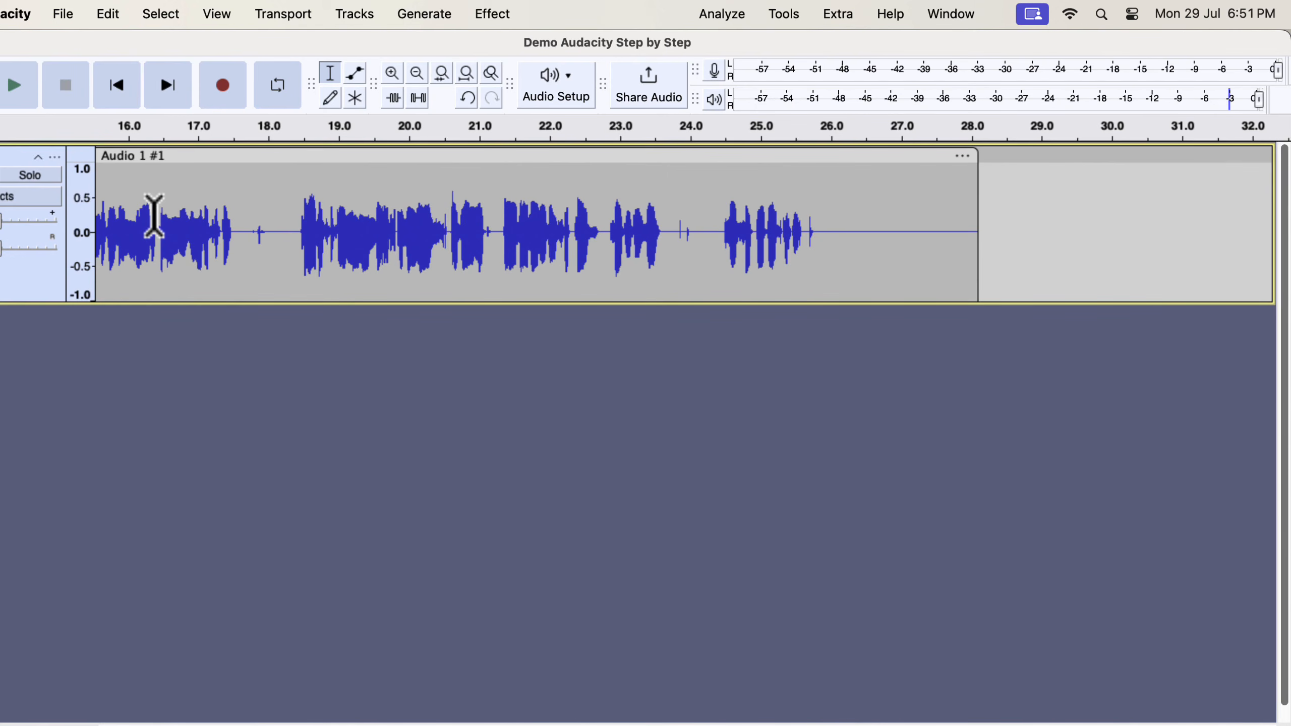